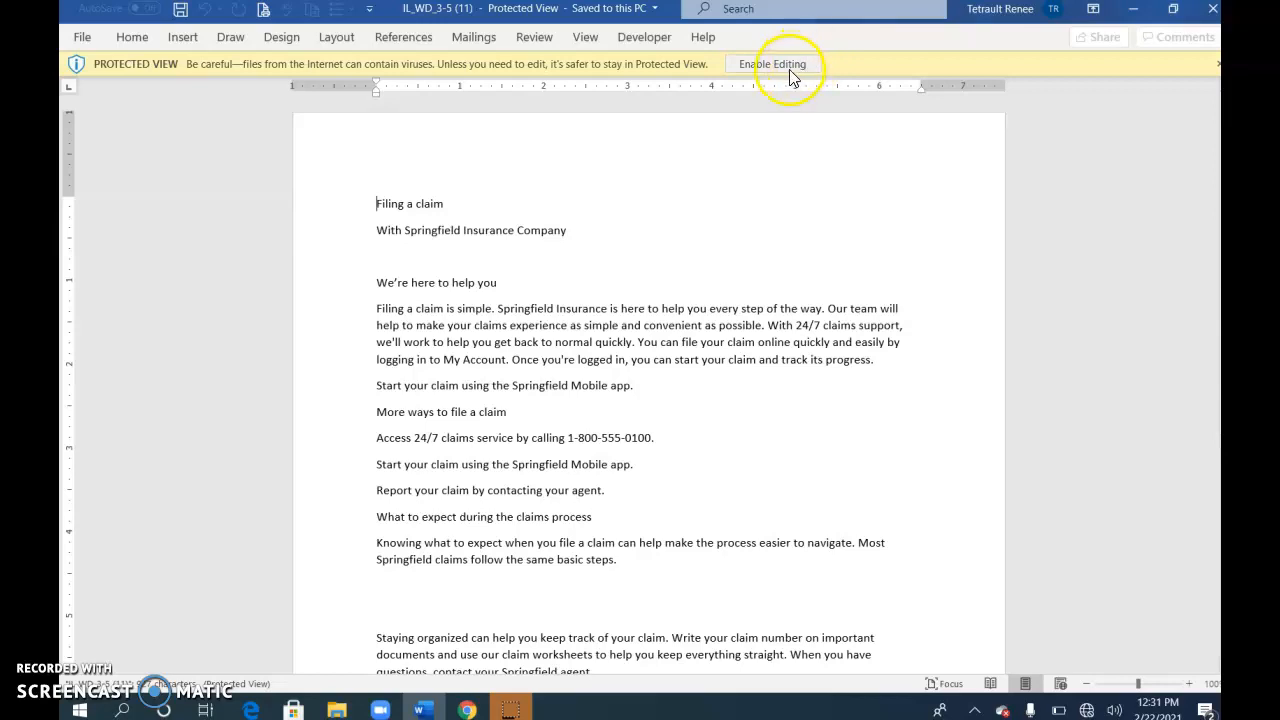
Enable editing on the Springfield claim document and scroll through it to review the text
left_click(790, 70)
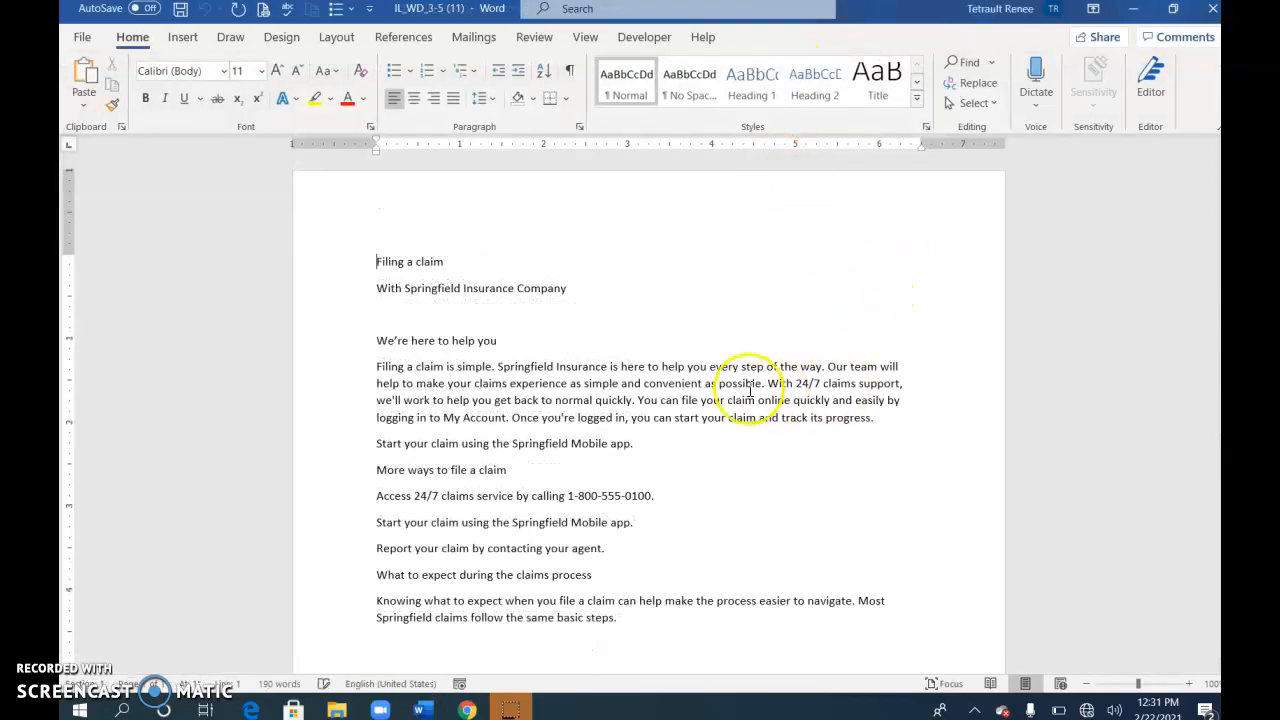
scroll(750, 387, "down", 3)
scroll(750, 390, "down", 5)
scroll(772, 423, "up", 5)
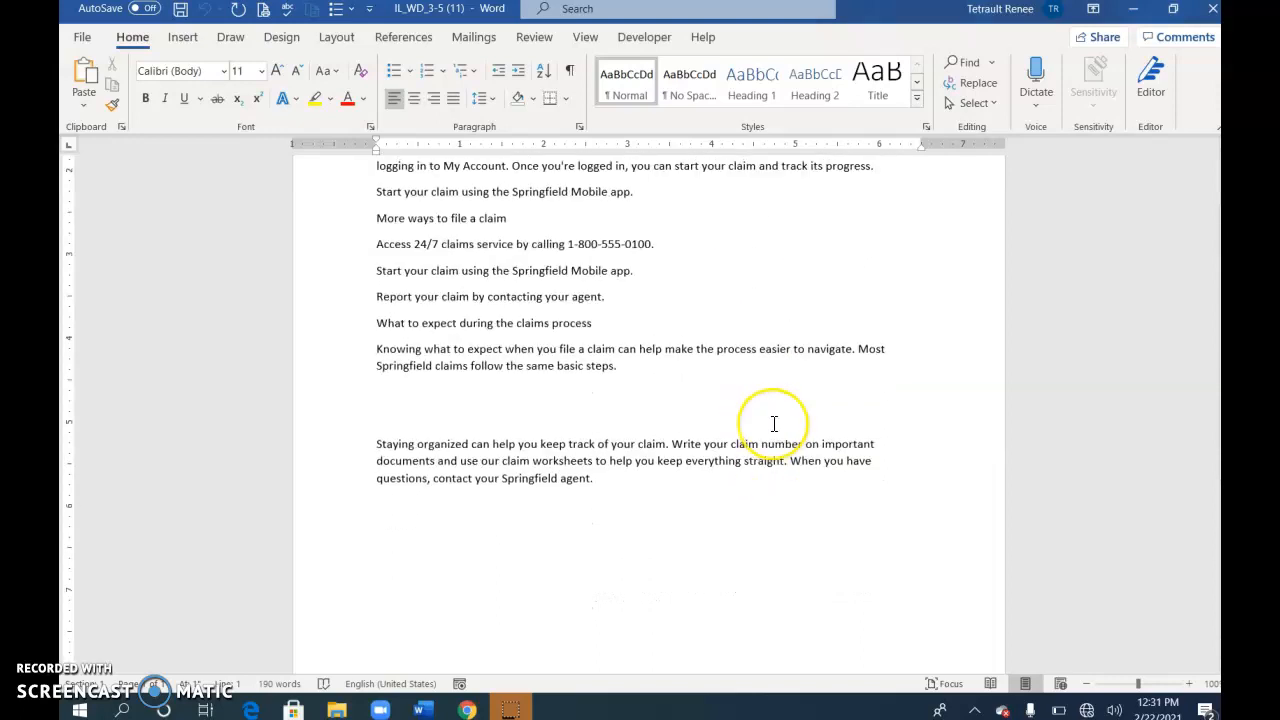
scroll(774, 423, "up", 2)
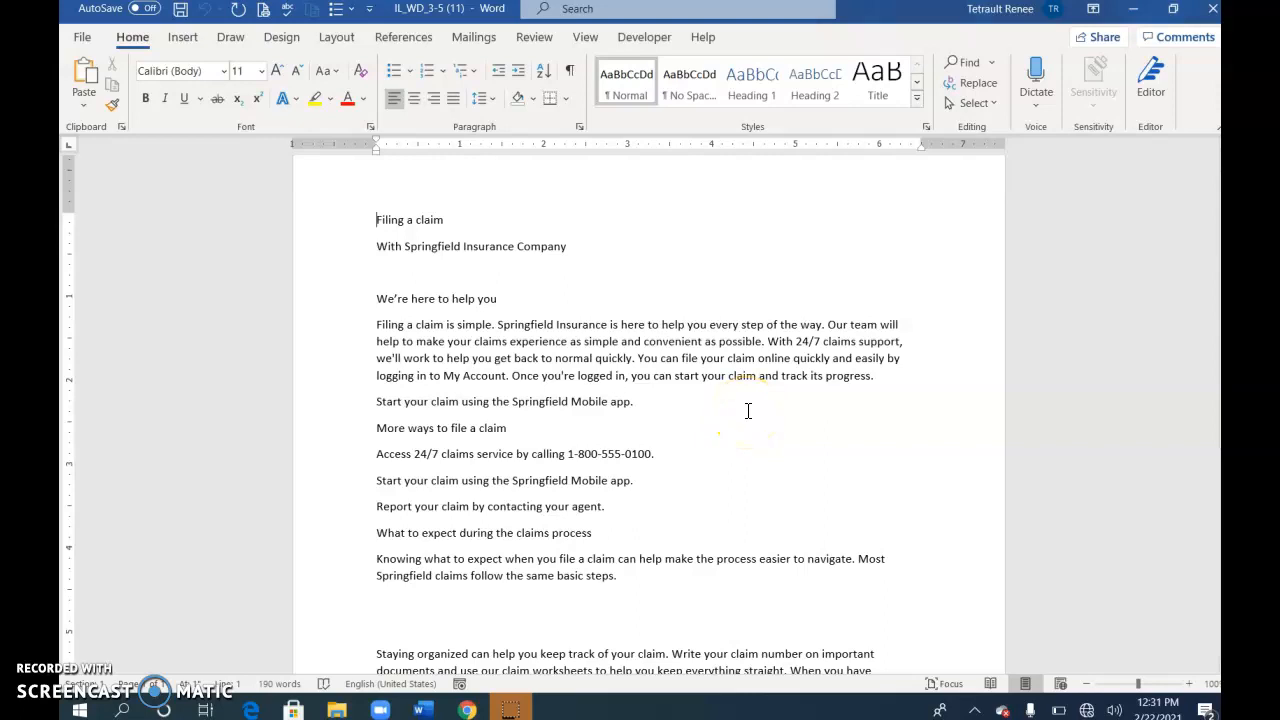
left_click(449, 222)
scroll(555, 480, "down", 5)
scroll(525, 470, "up", 5)
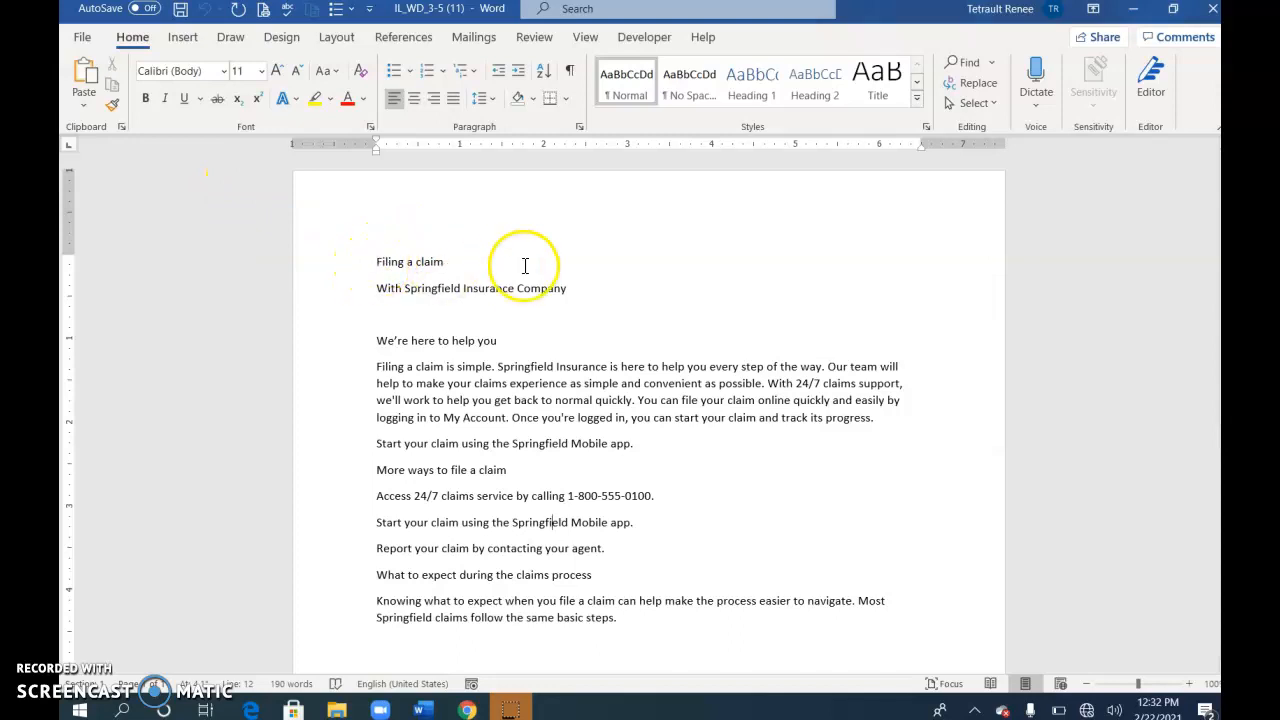
Enlarge all document text from 11 to 12 point, keeping the Calibri (Body) font
key("ctrl+a")
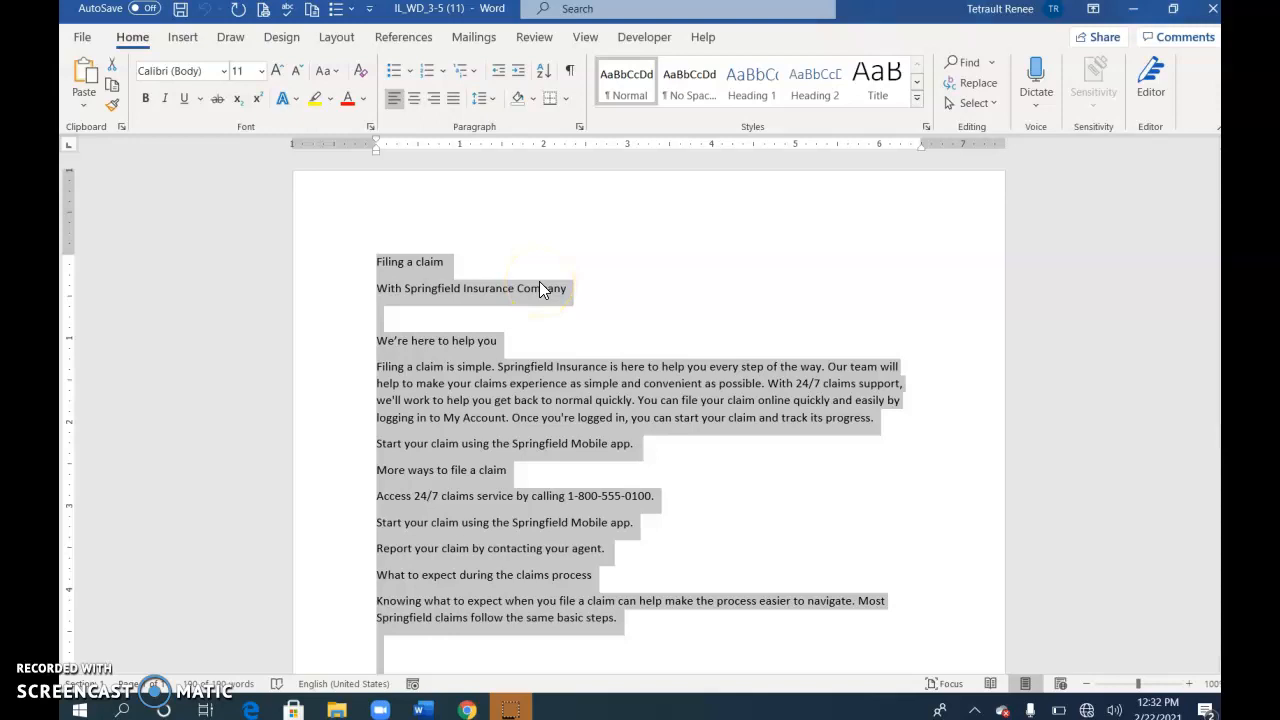
left_click(281, 72)
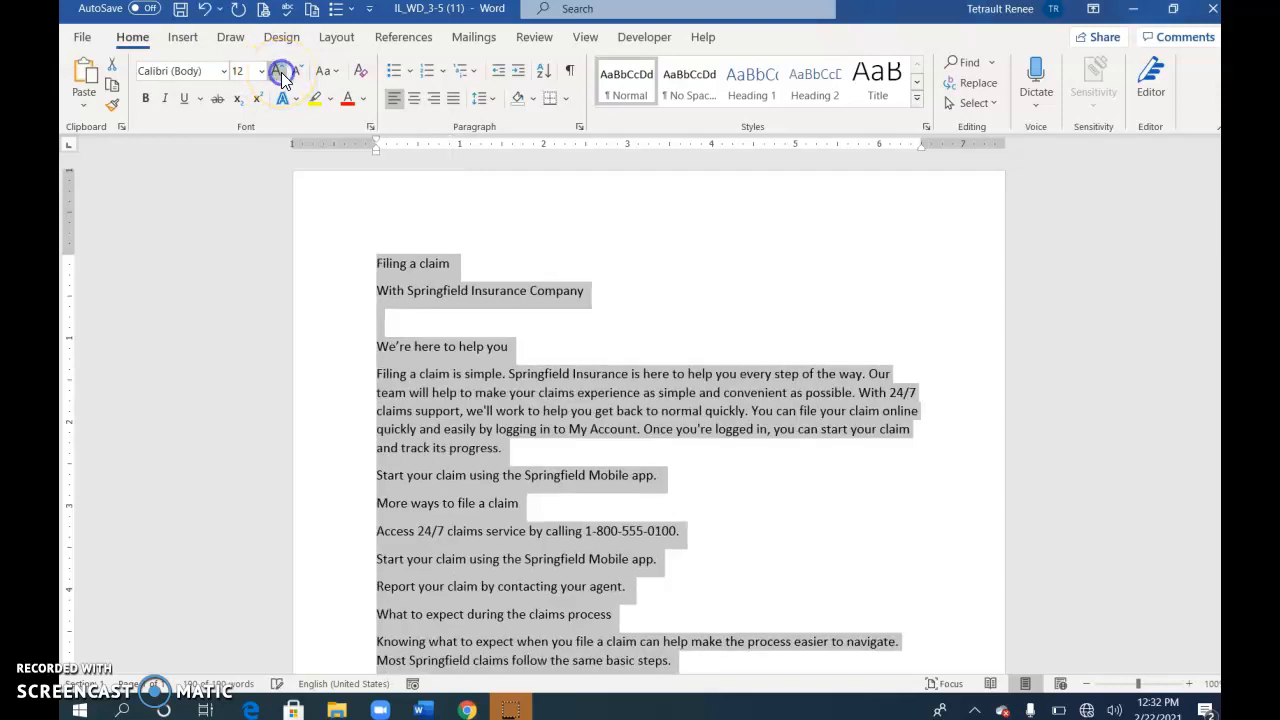
left_click(224, 71)
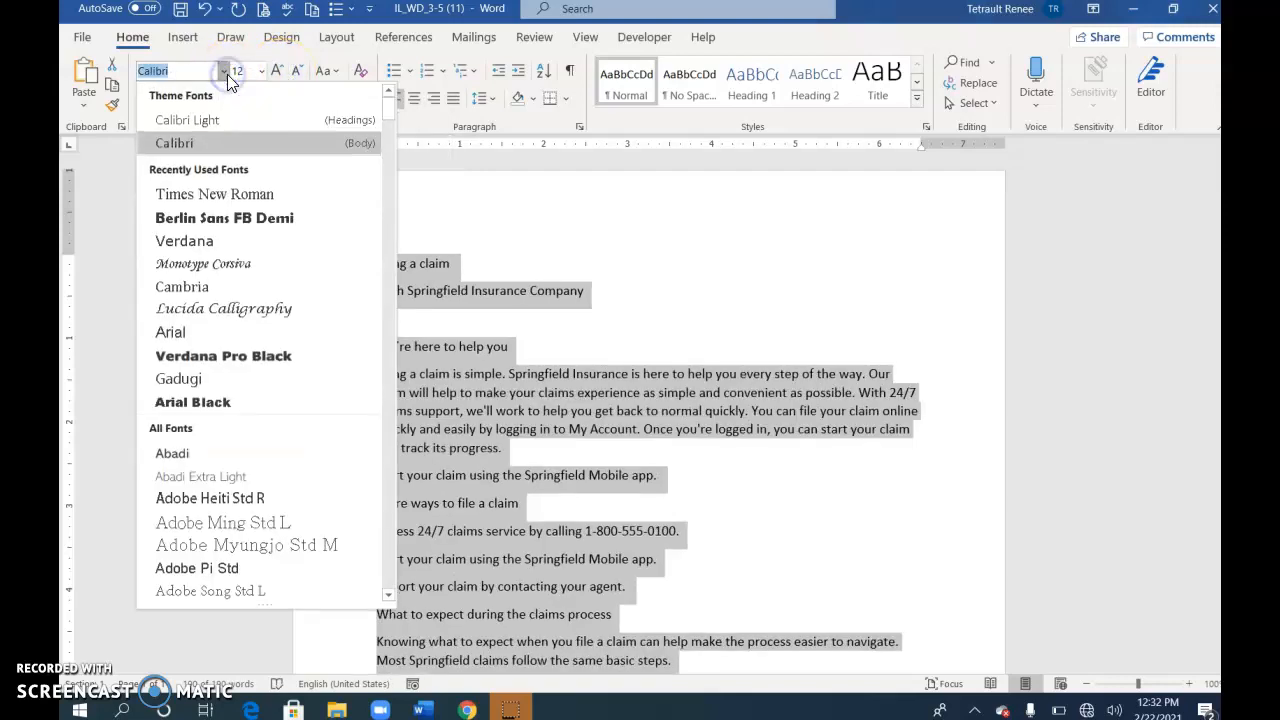
left_click(234, 158)
left_click(237, 140)
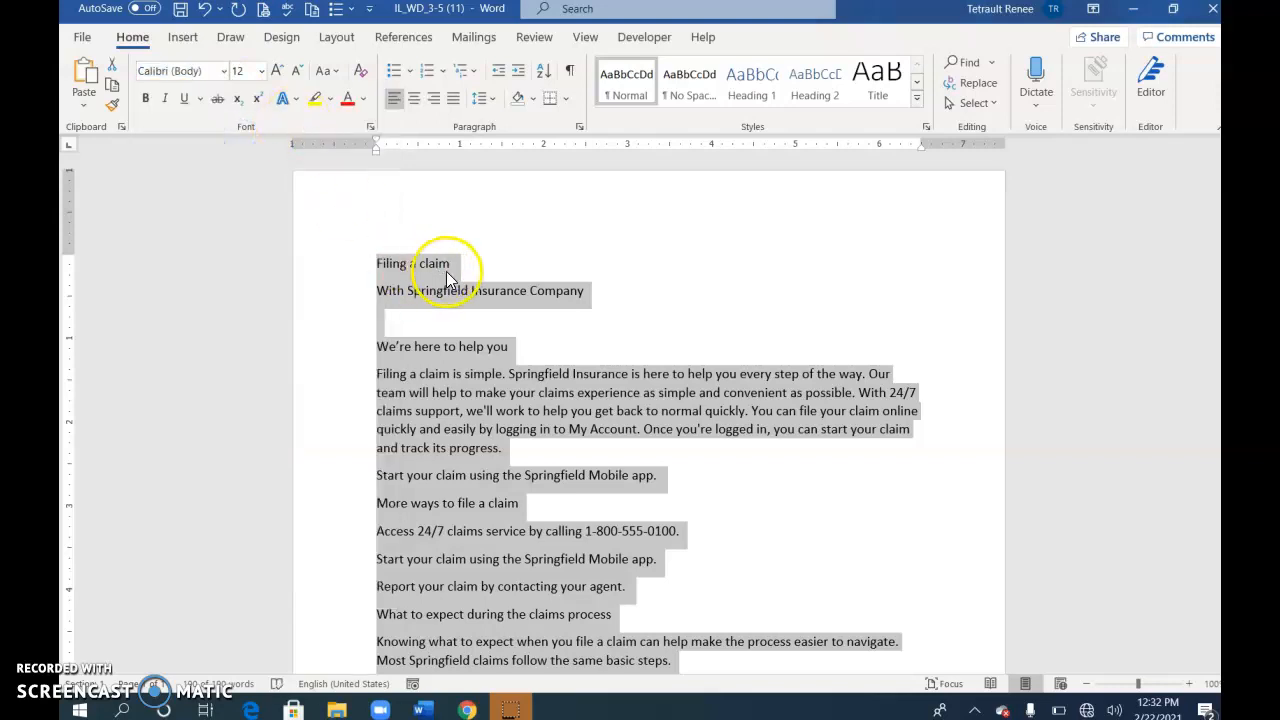
left_click(463, 322)
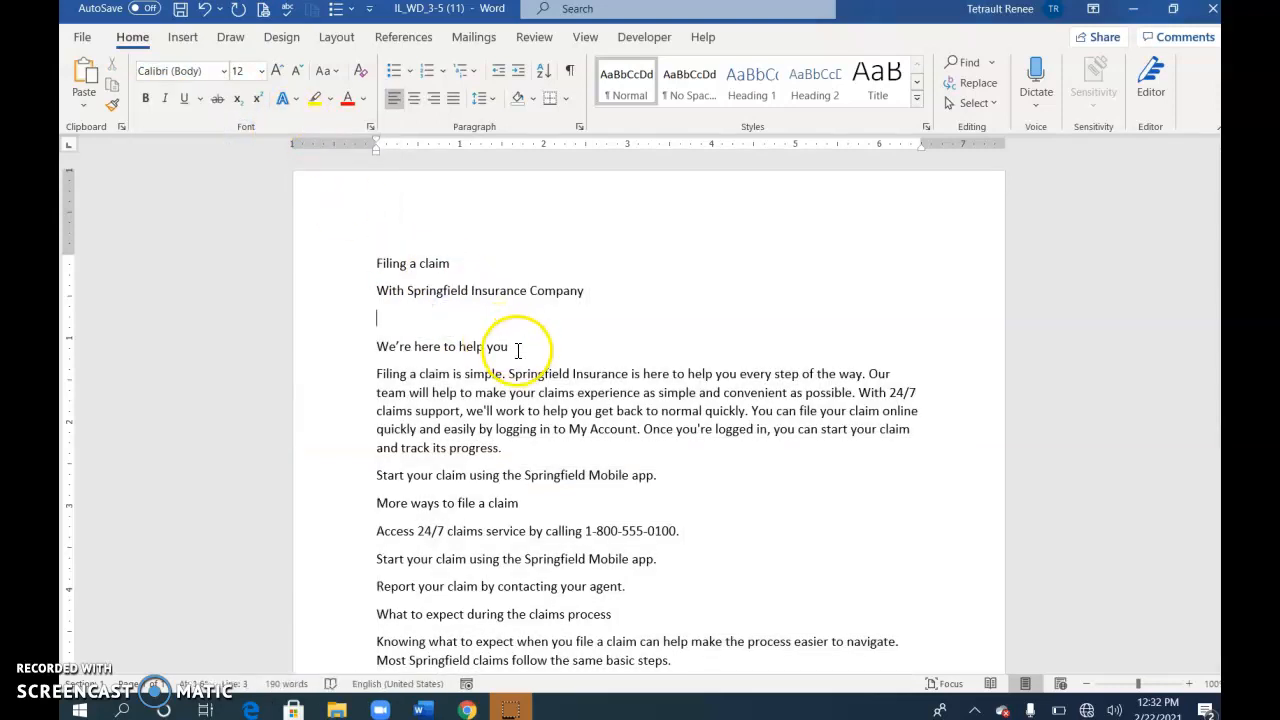
Format the 'Filing a claim' title as 36 pt purple Broadway
left_click(344, 268)
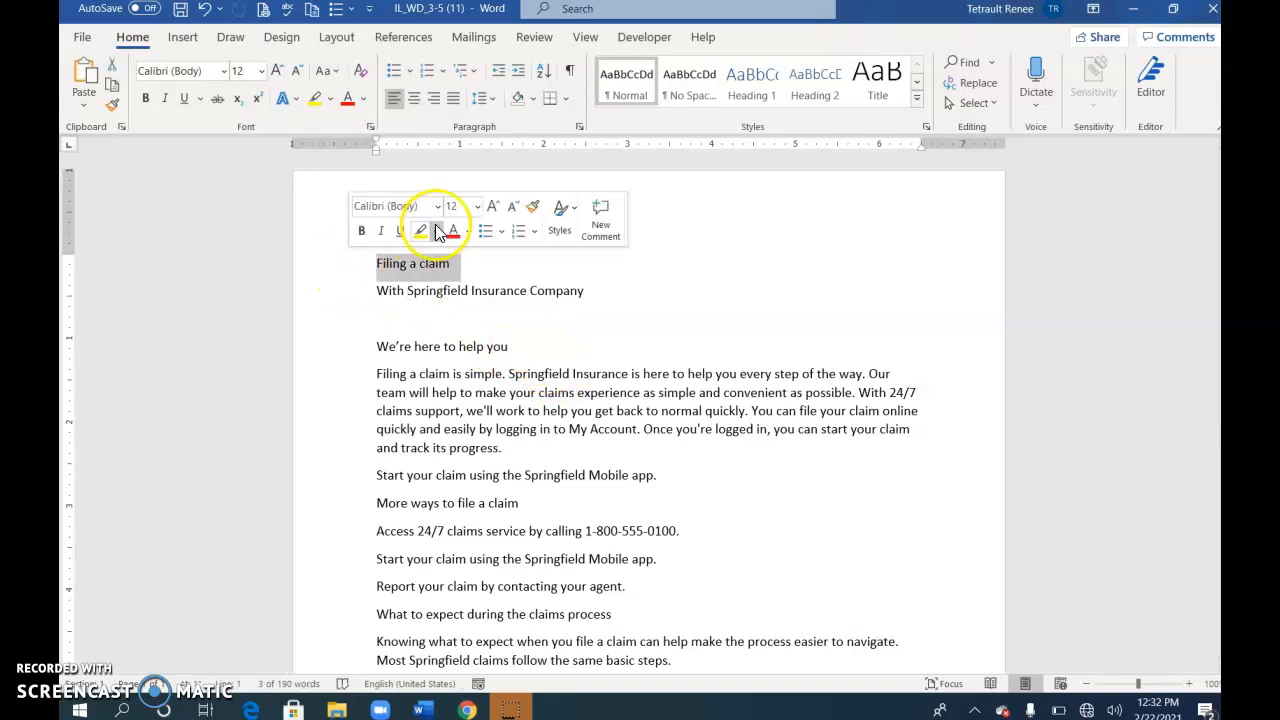
left_click(476, 206)
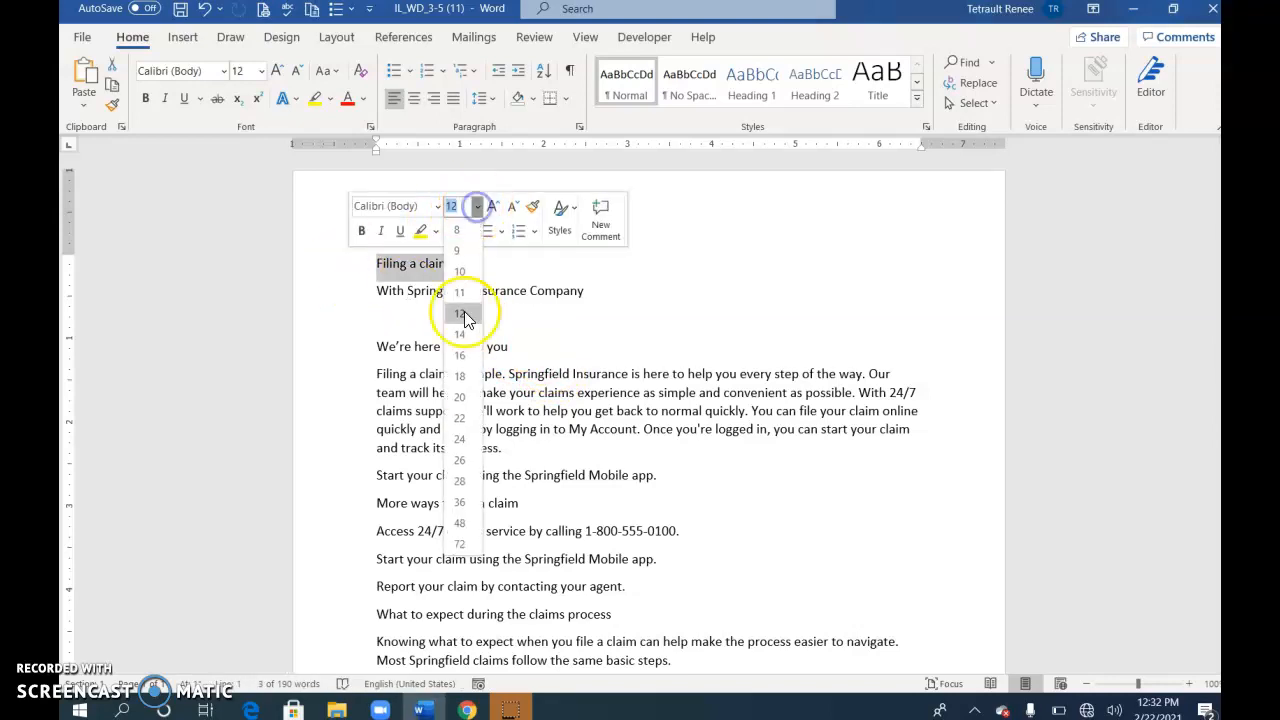
left_click(463, 490)
left_click(441, 209)
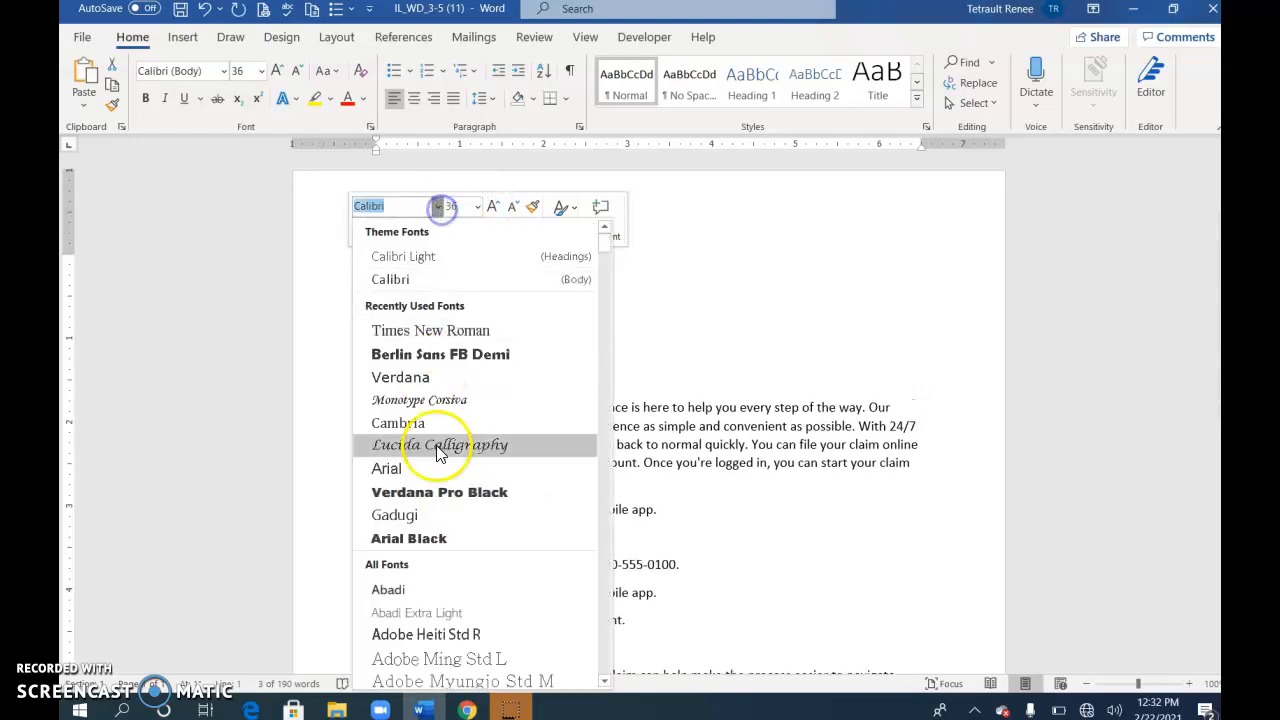
scroll(455, 450, "down", 5)
scroll(462, 470, "up", 2)
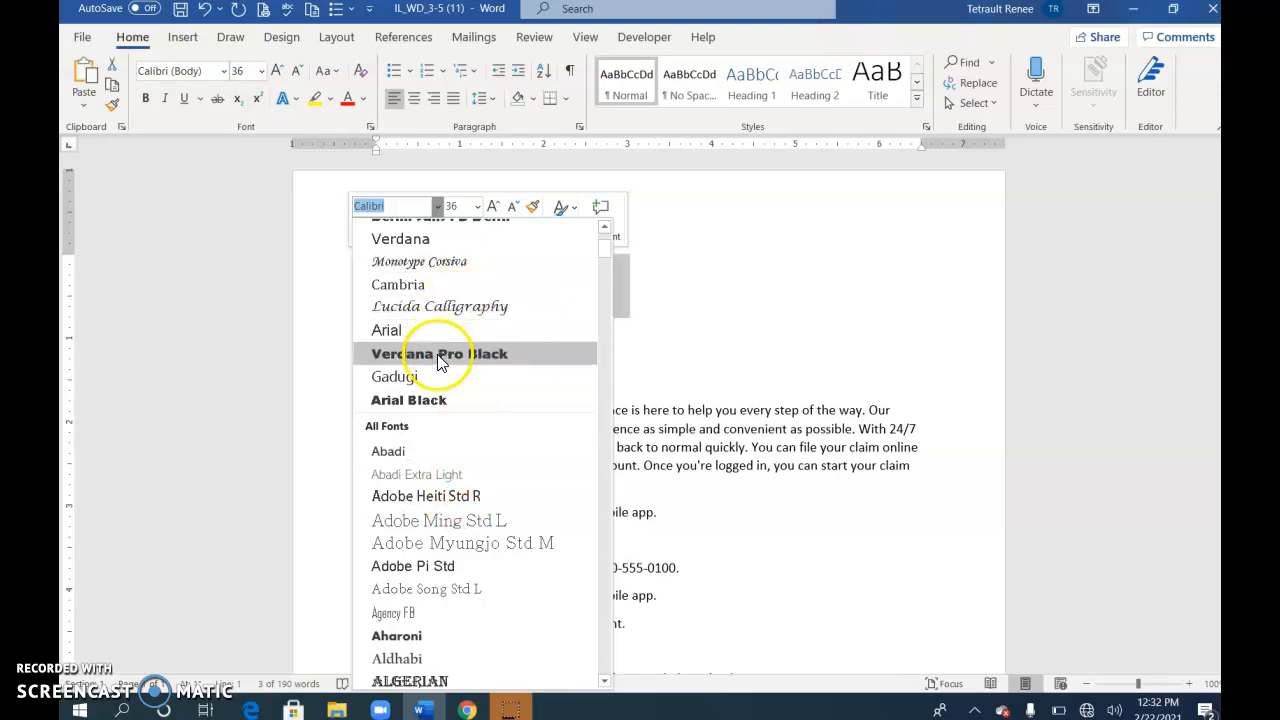
scroll(480, 540, "down", 15)
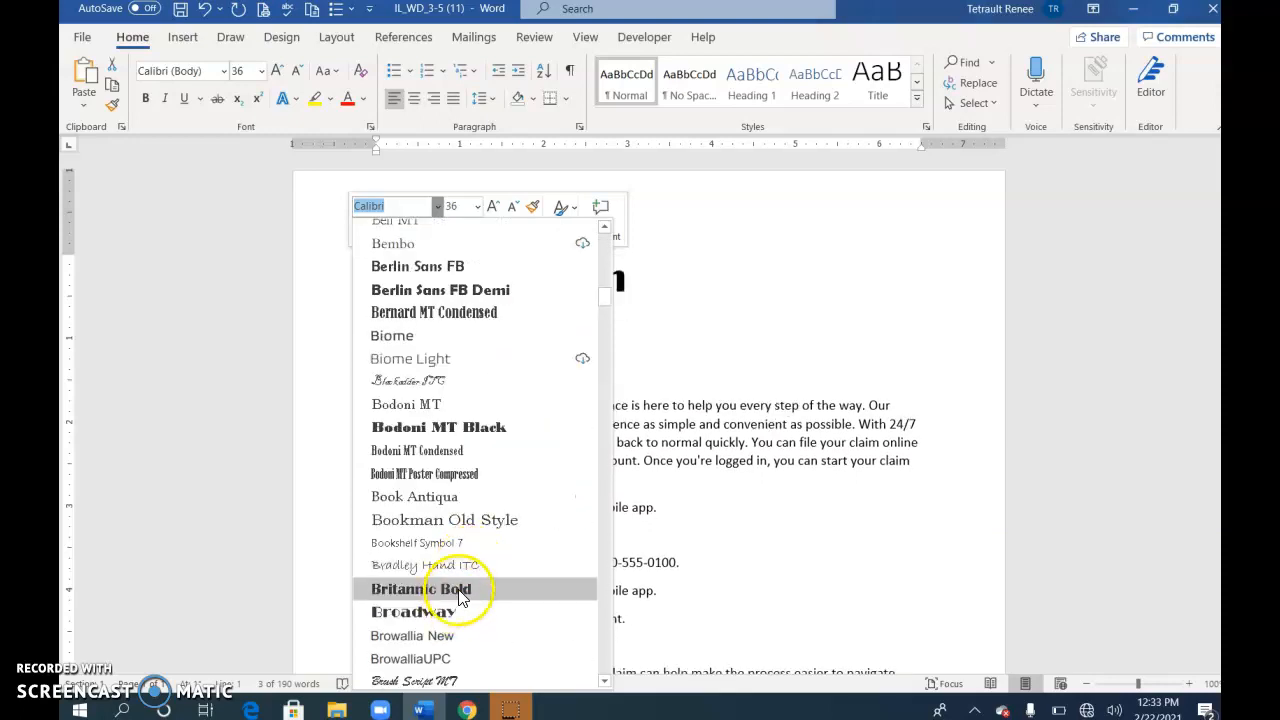
left_click(436, 610)
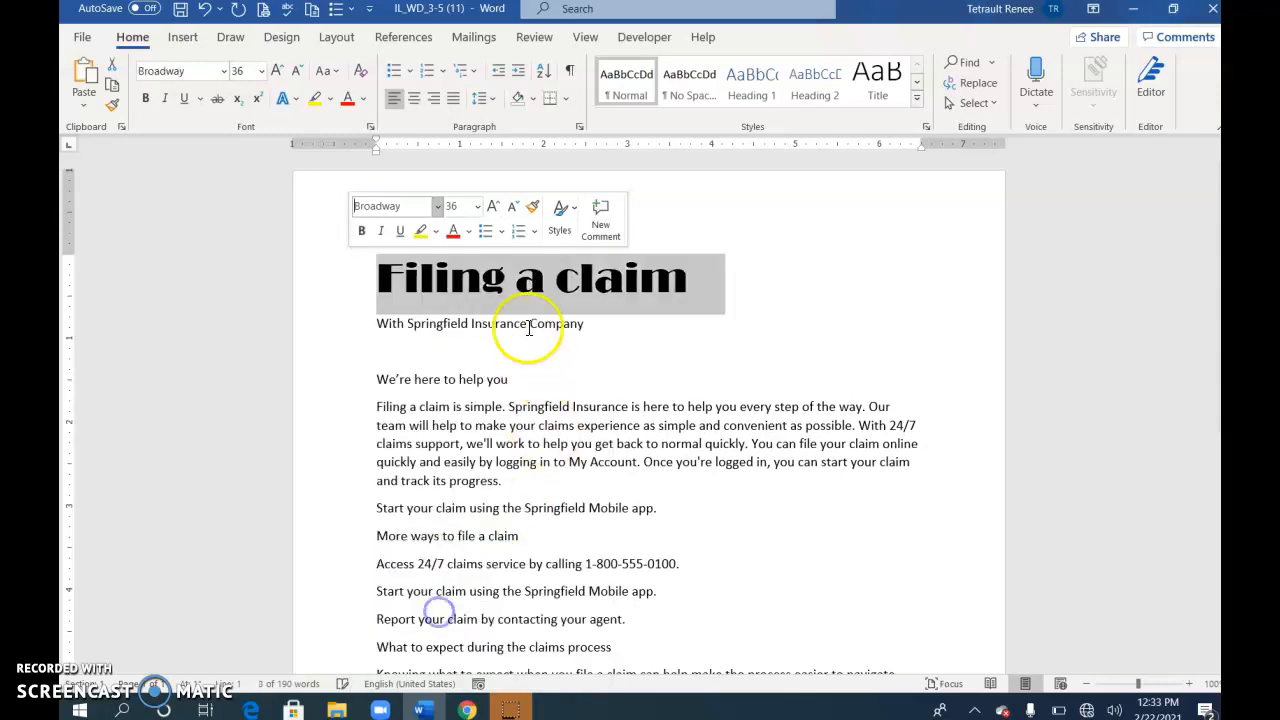
left_click(468, 232)
left_click(576, 421)
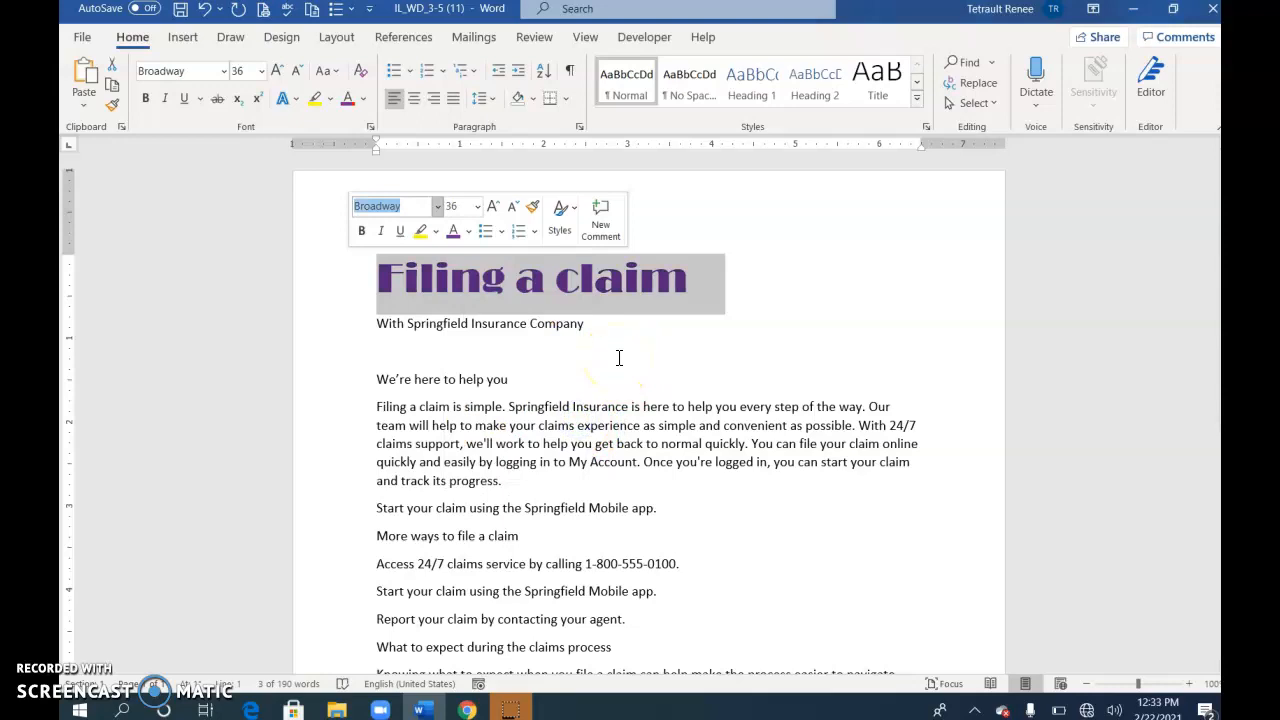
Make the subtitle 'With Springfield Insurance Company' 16 pt purple Broadway, then select the 'We're here to help you' heading
left_click(328, 325)
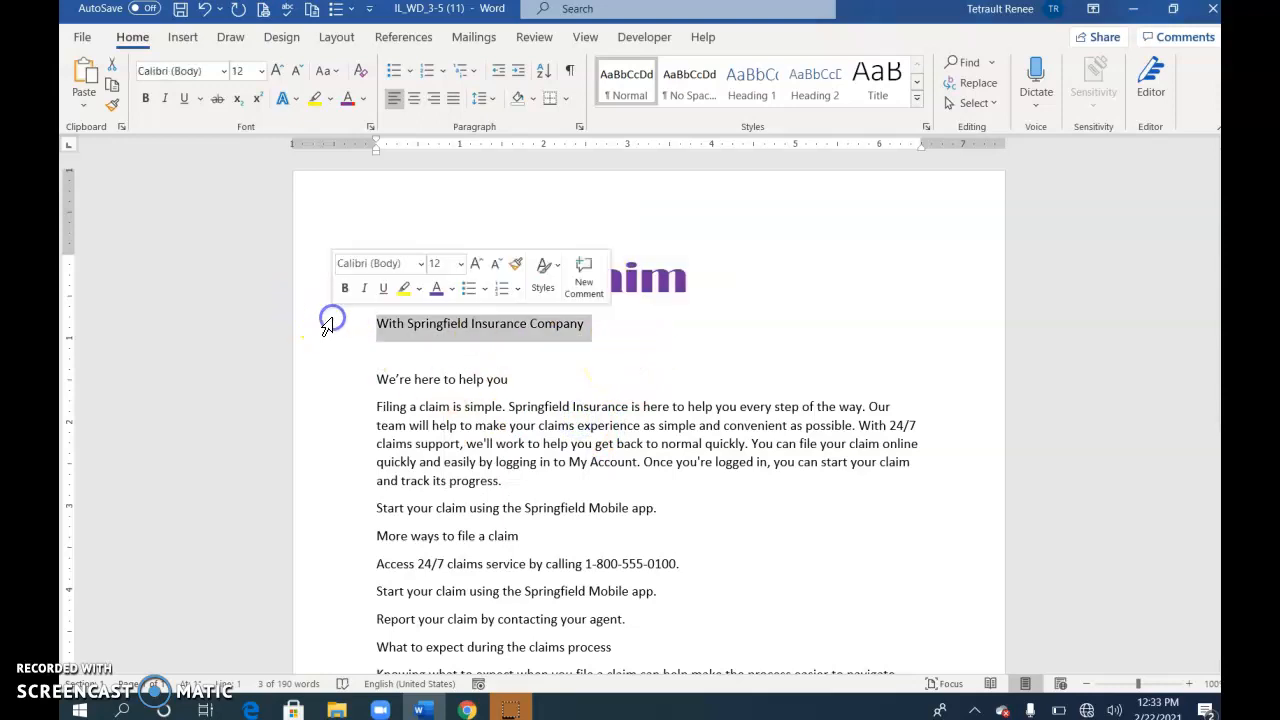
left_click(460, 263)
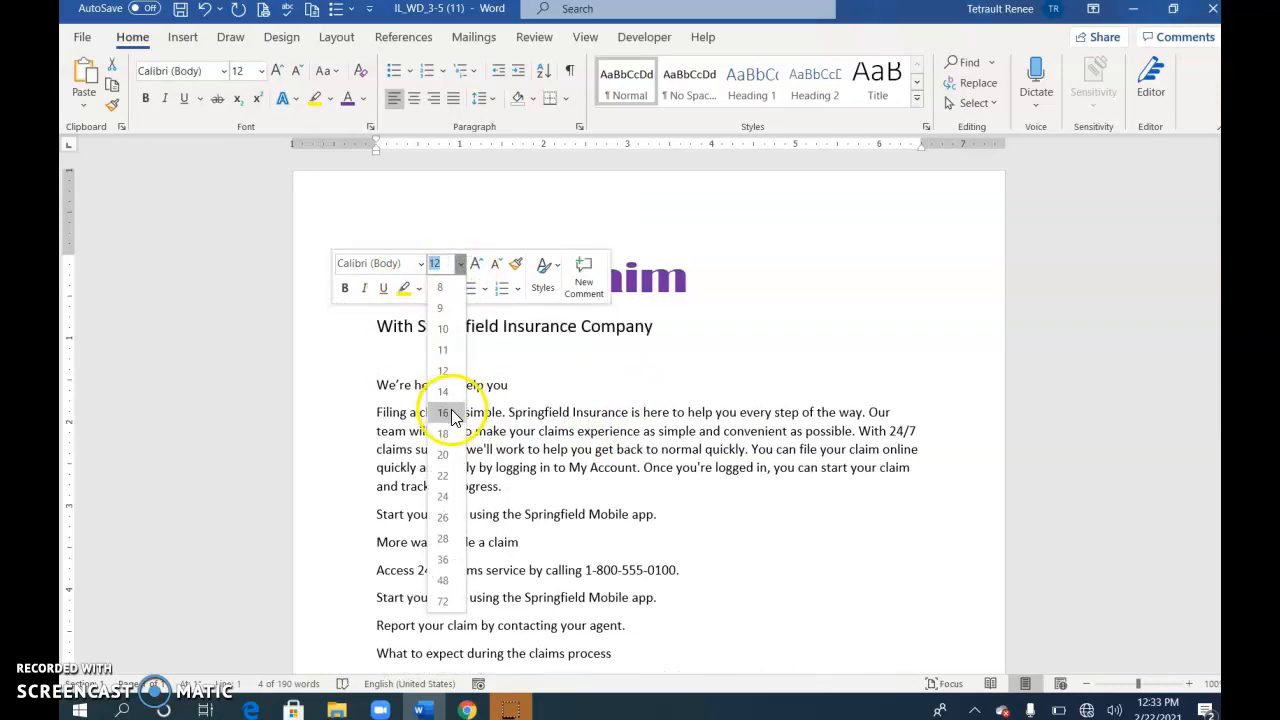
left_click(452, 414)
left_click(421, 264)
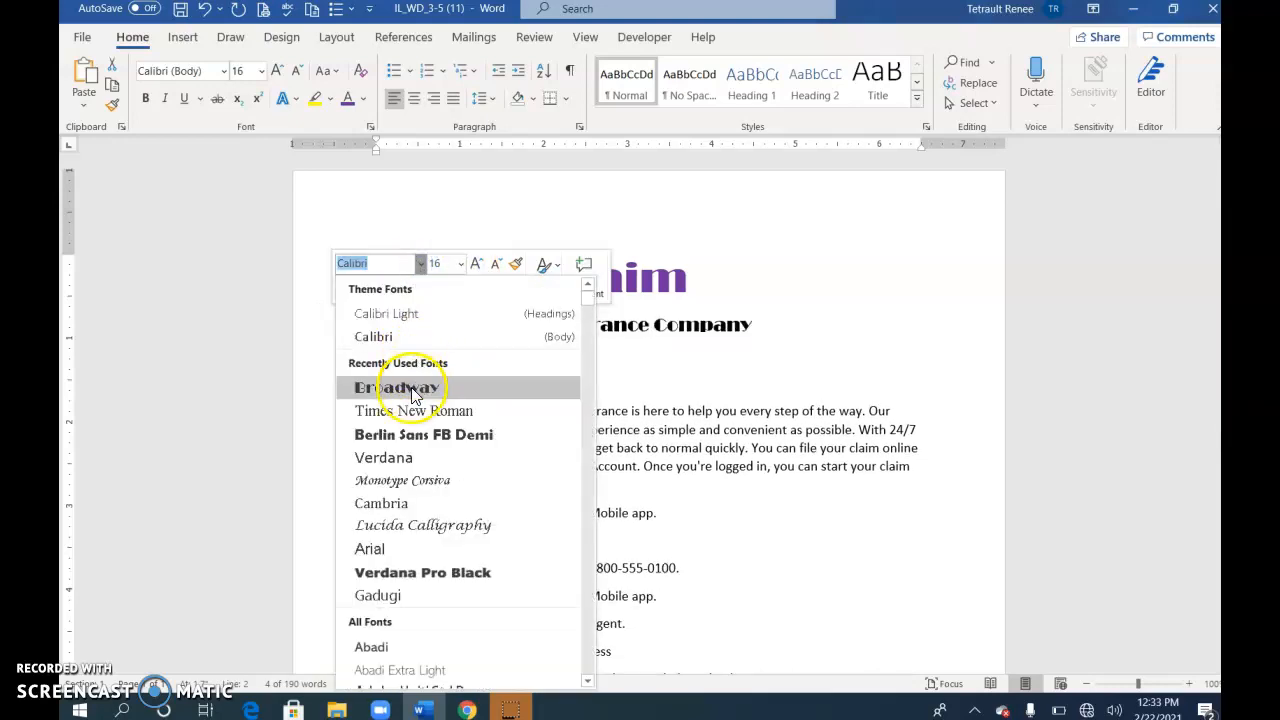
left_click(412, 389)
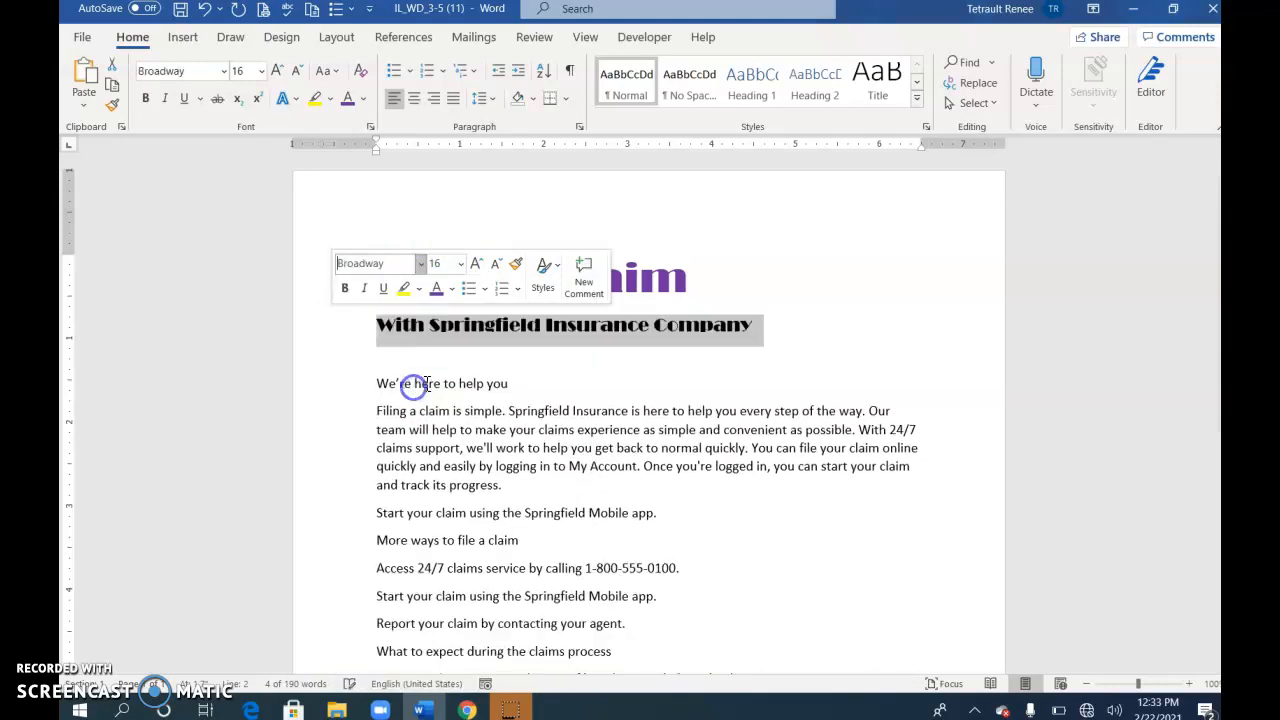
left_click(437, 288)
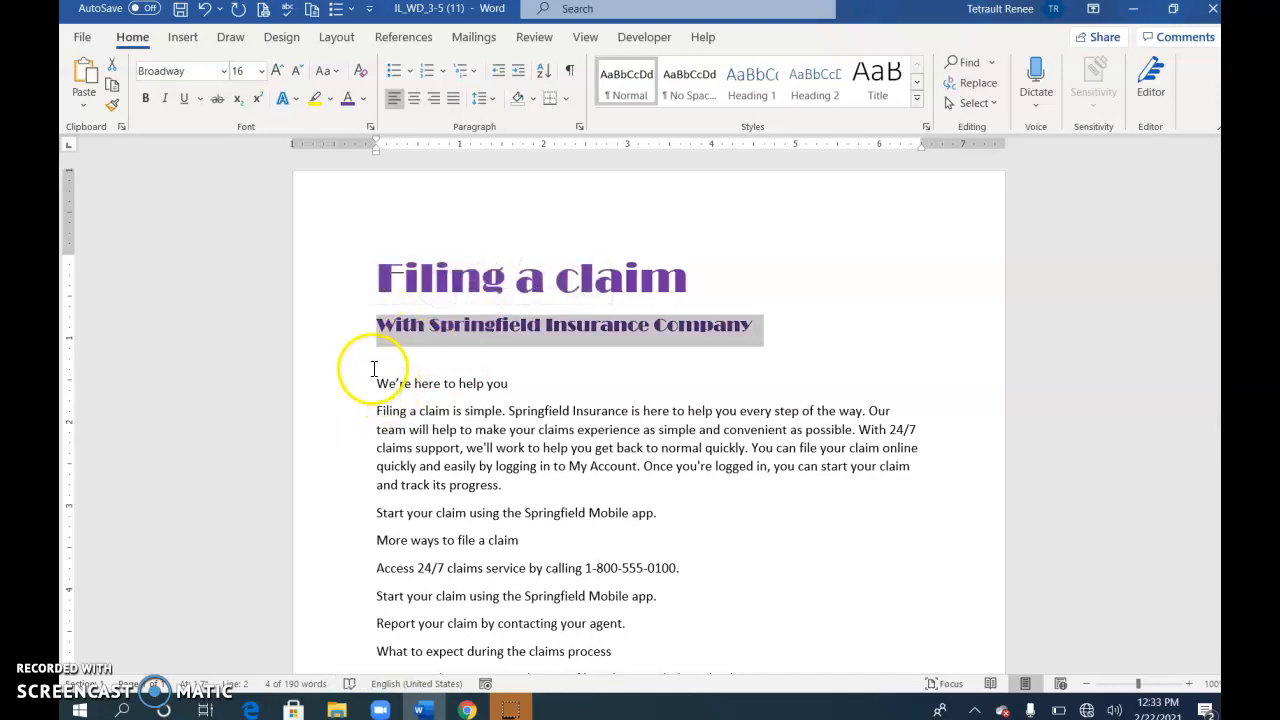
scroll(368, 391, "down", 2)
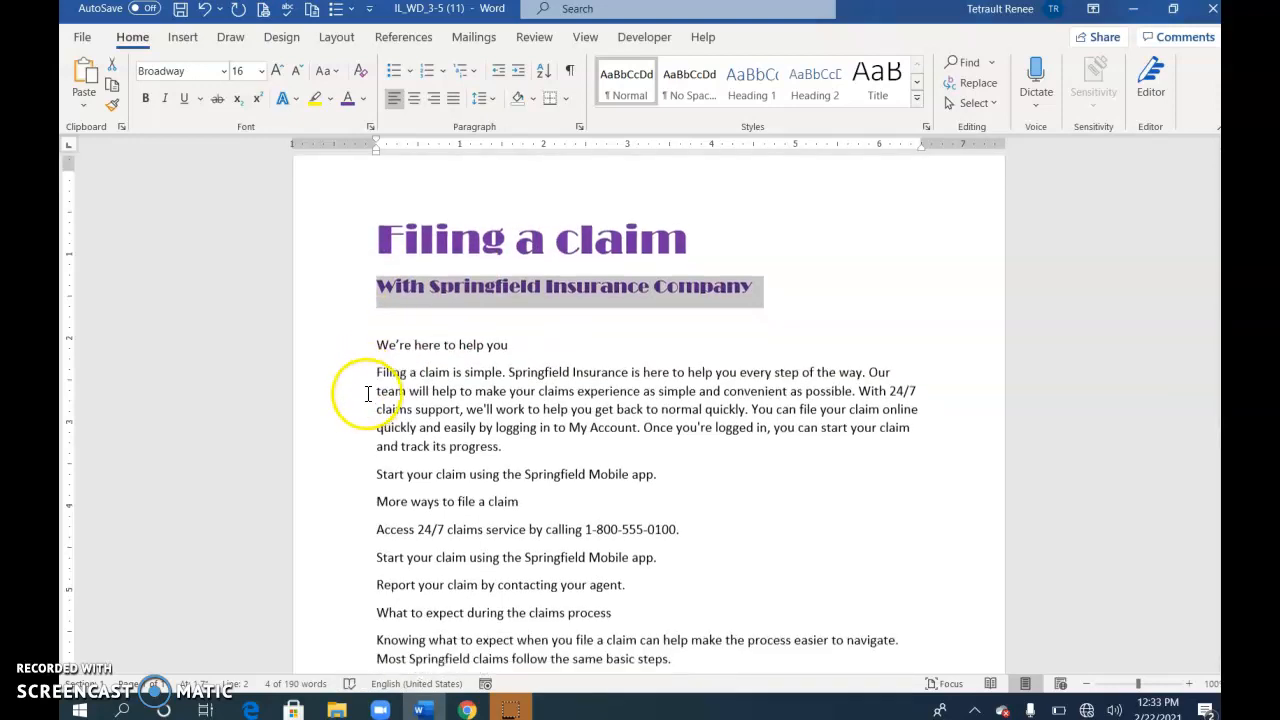
left_click(342, 302)
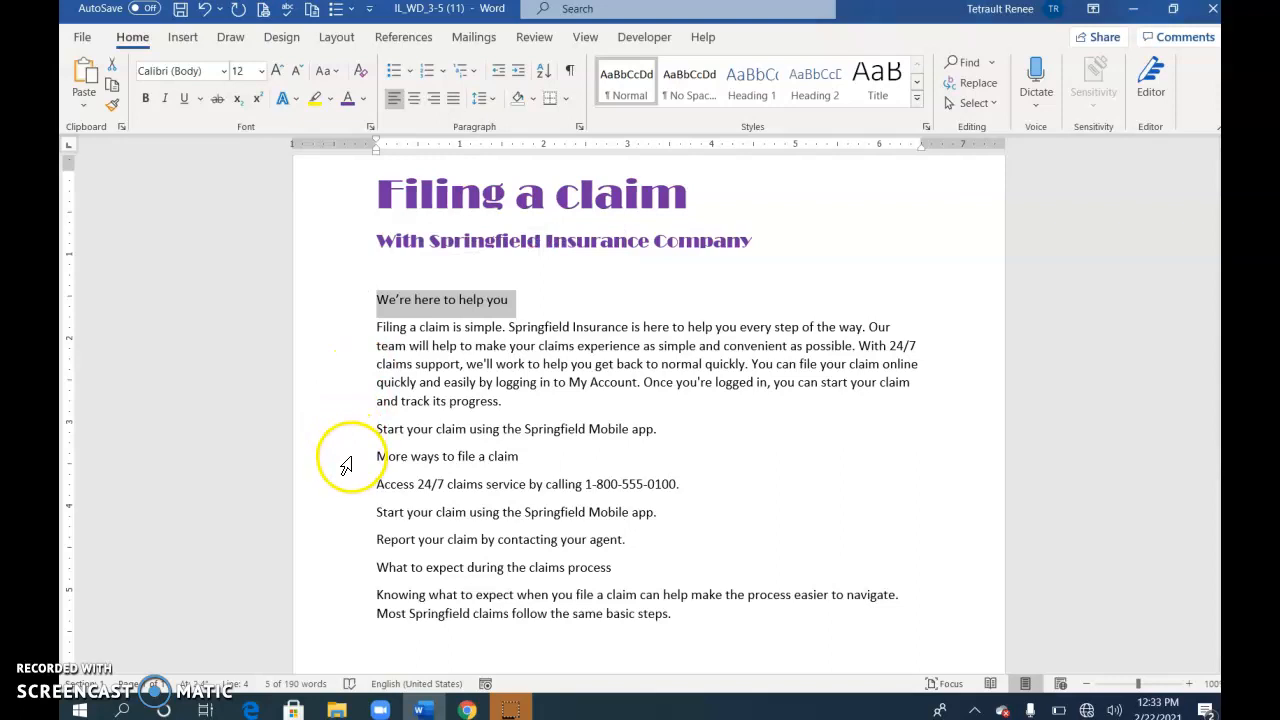
Add the other two shaded headings to the selection and make all three 16 pt italic dark purple Berlin Sans FB Demi
left_click(345, 462, "ctrl")
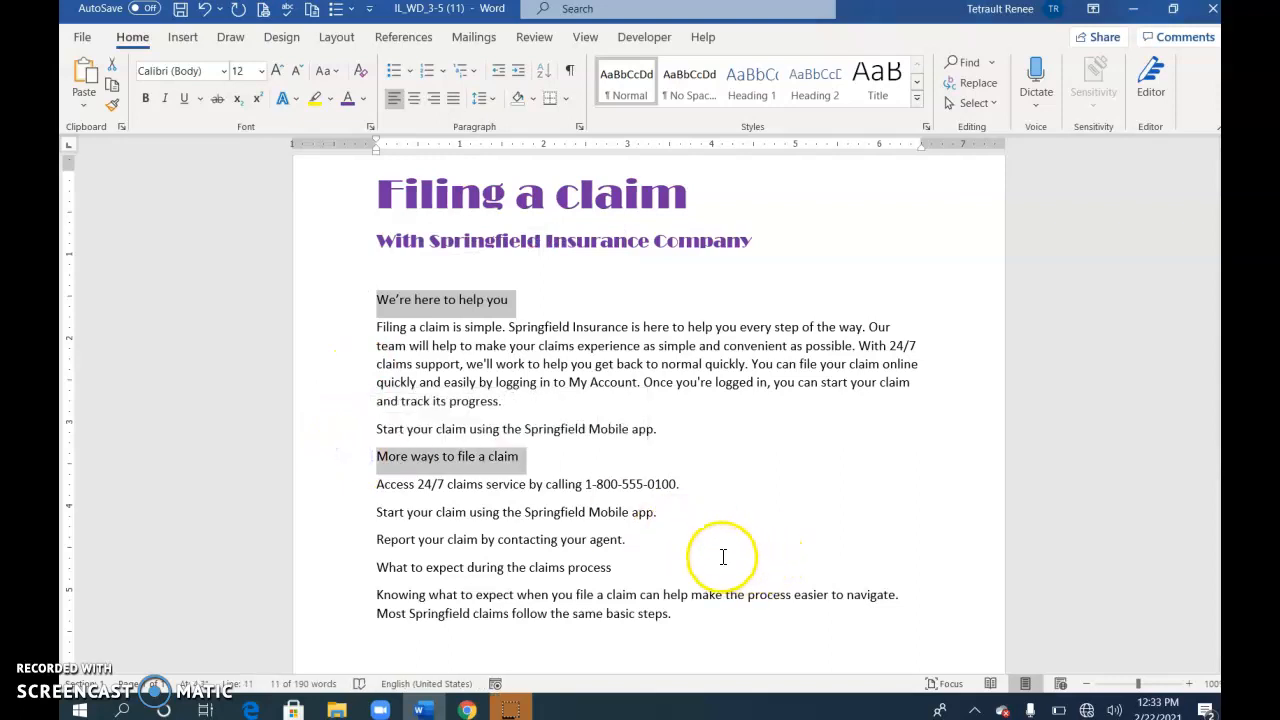
left_click(343, 575, "ctrl")
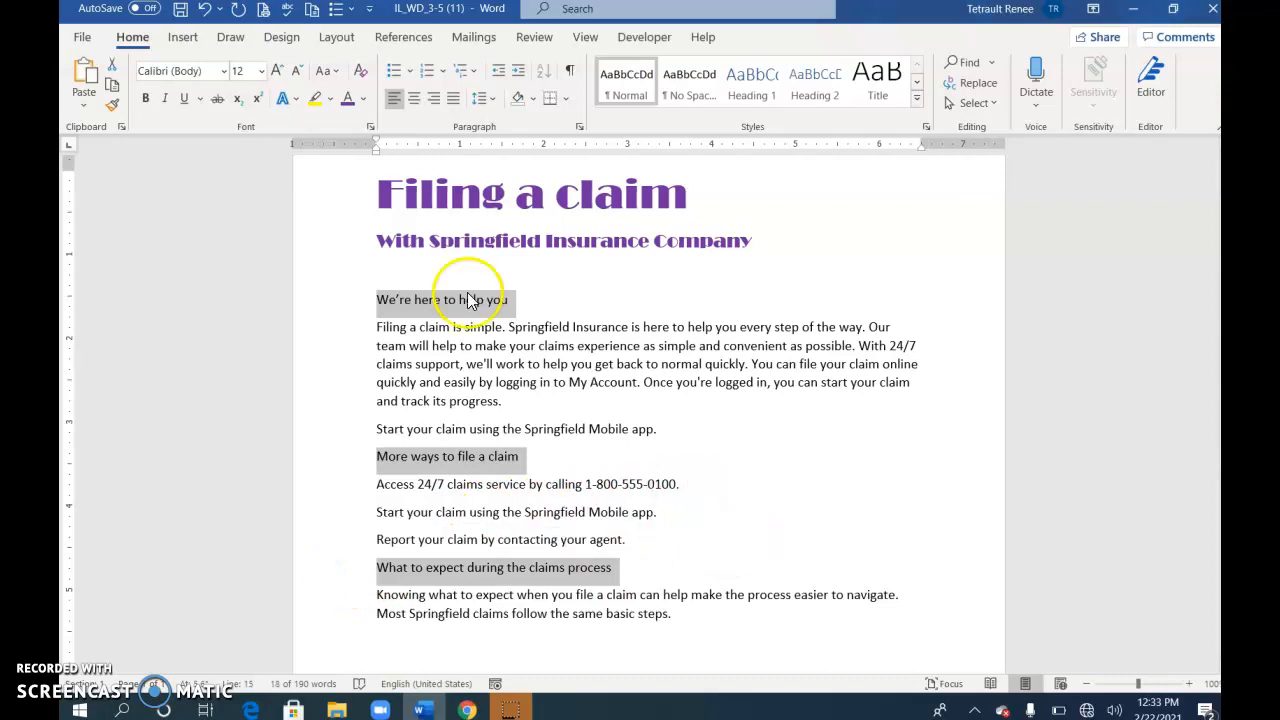
left_click(266, 71)
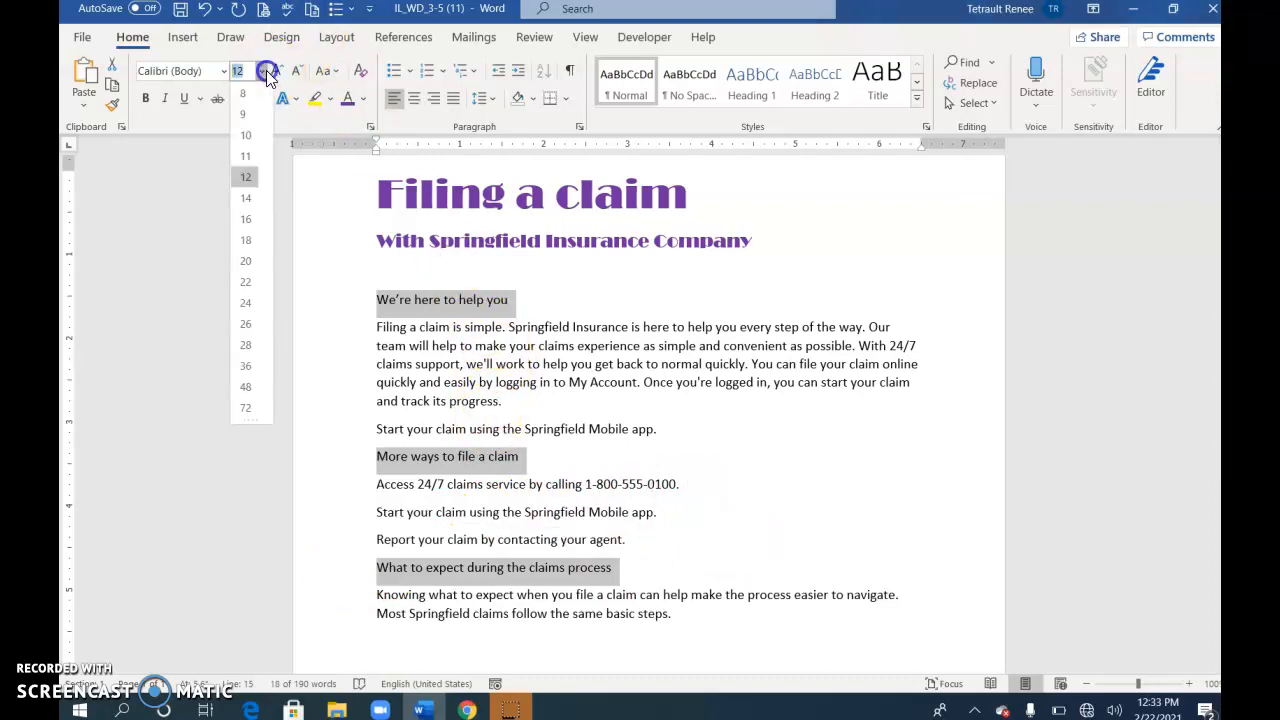
left_click(245, 219)
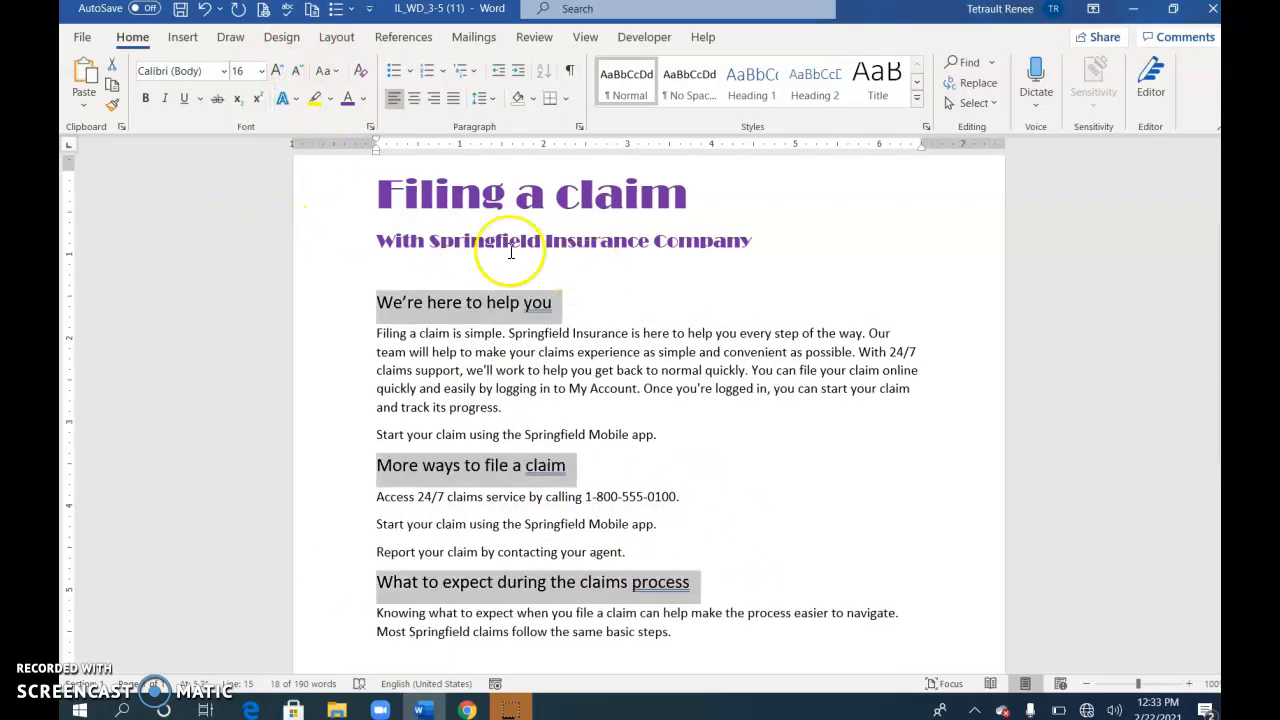
left_click(224, 72)
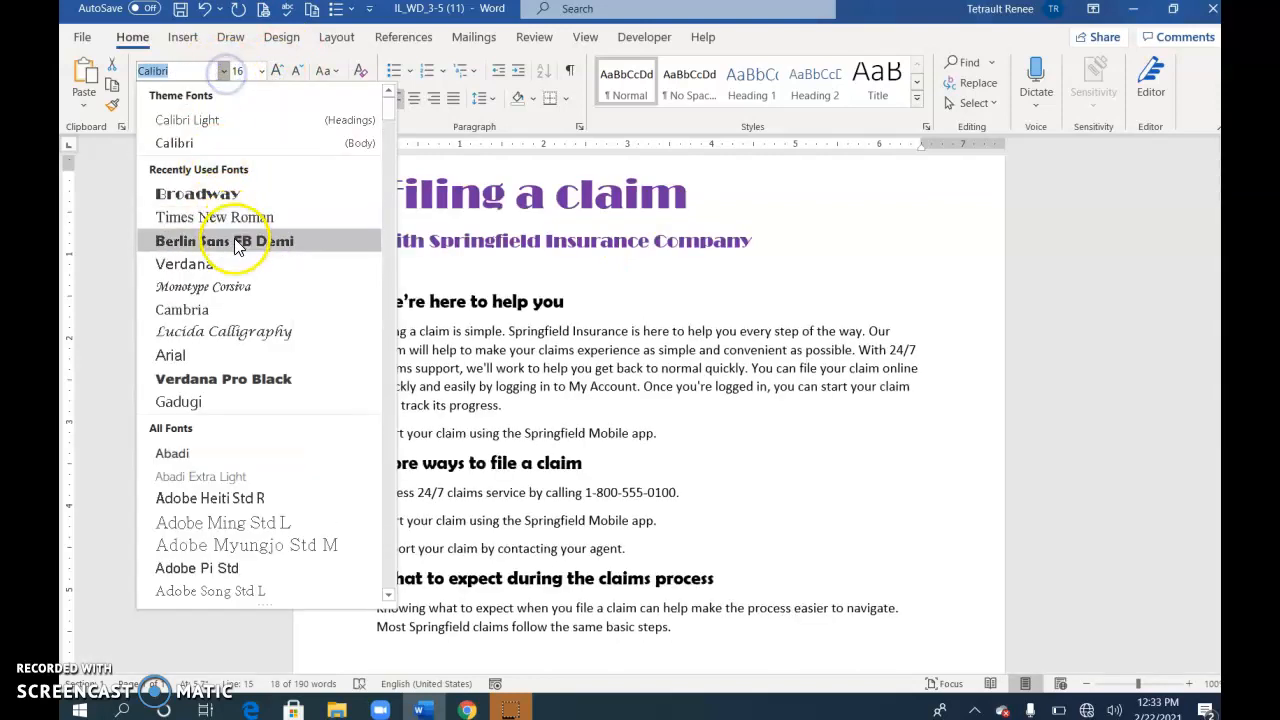
left_click(238, 246)
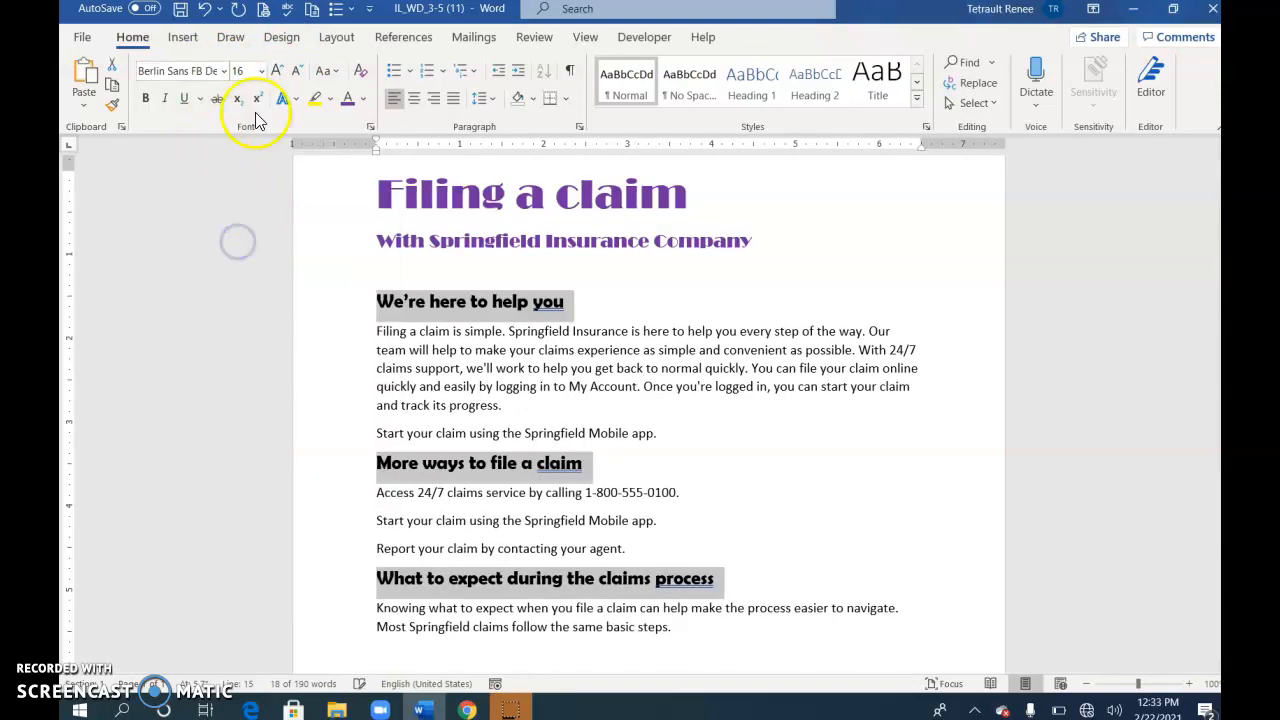
left_click(347, 100)
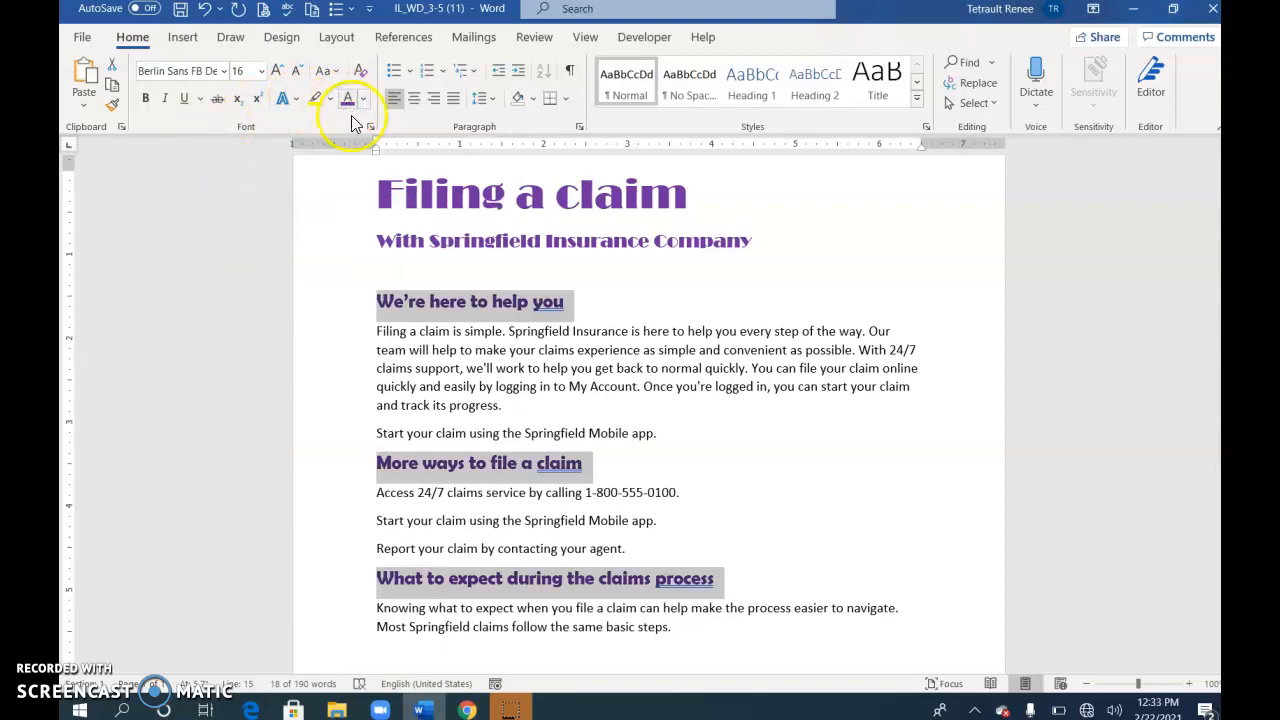
left_click(164, 101)
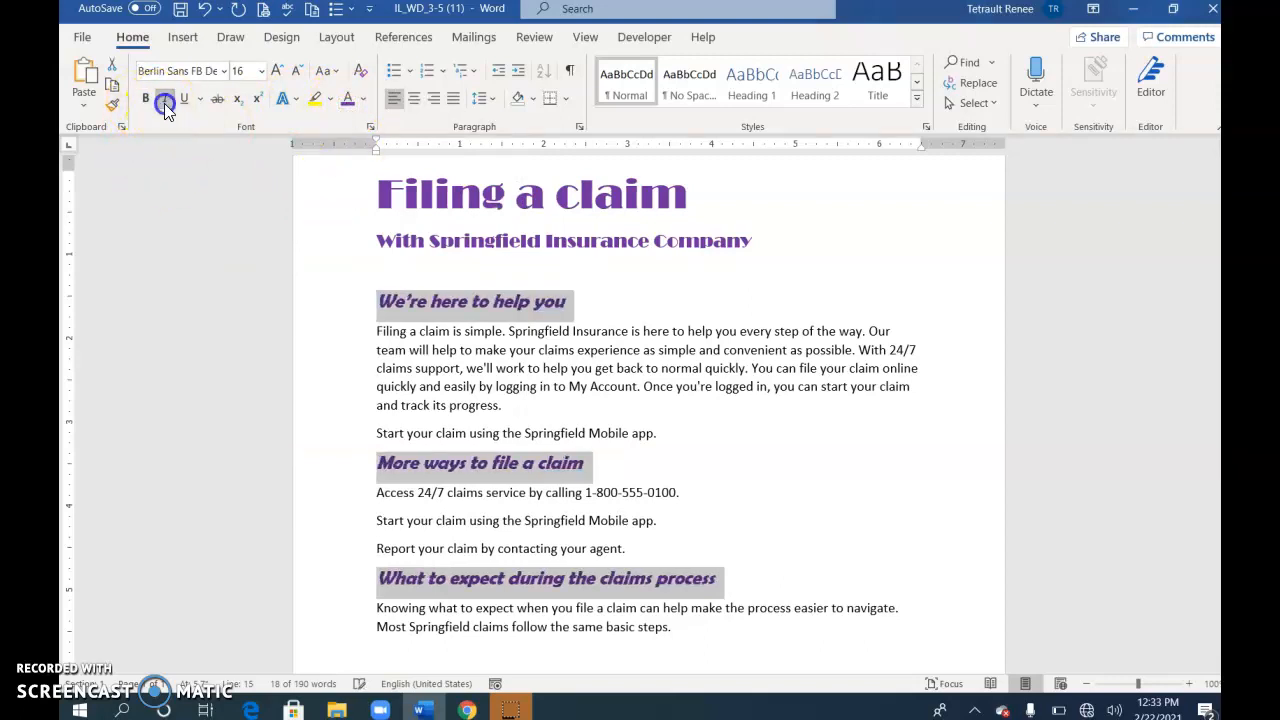
left_click(421, 240)
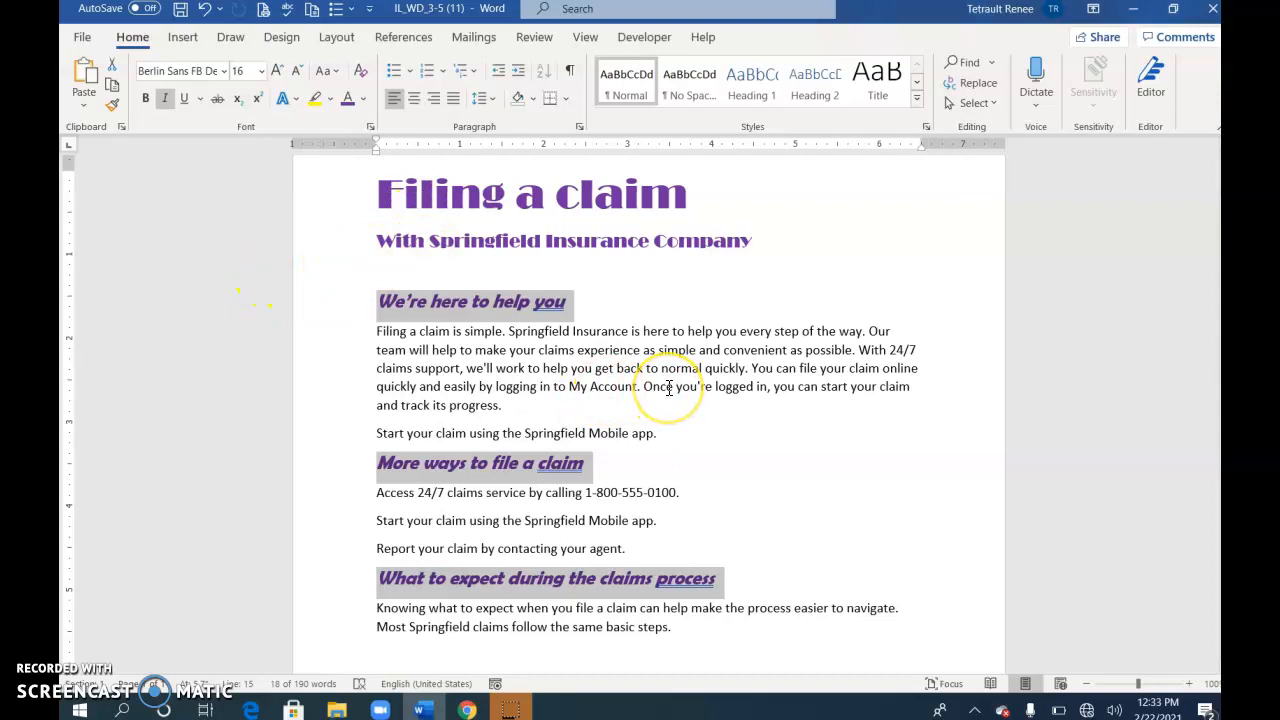
scroll(669, 388, "down", 5)
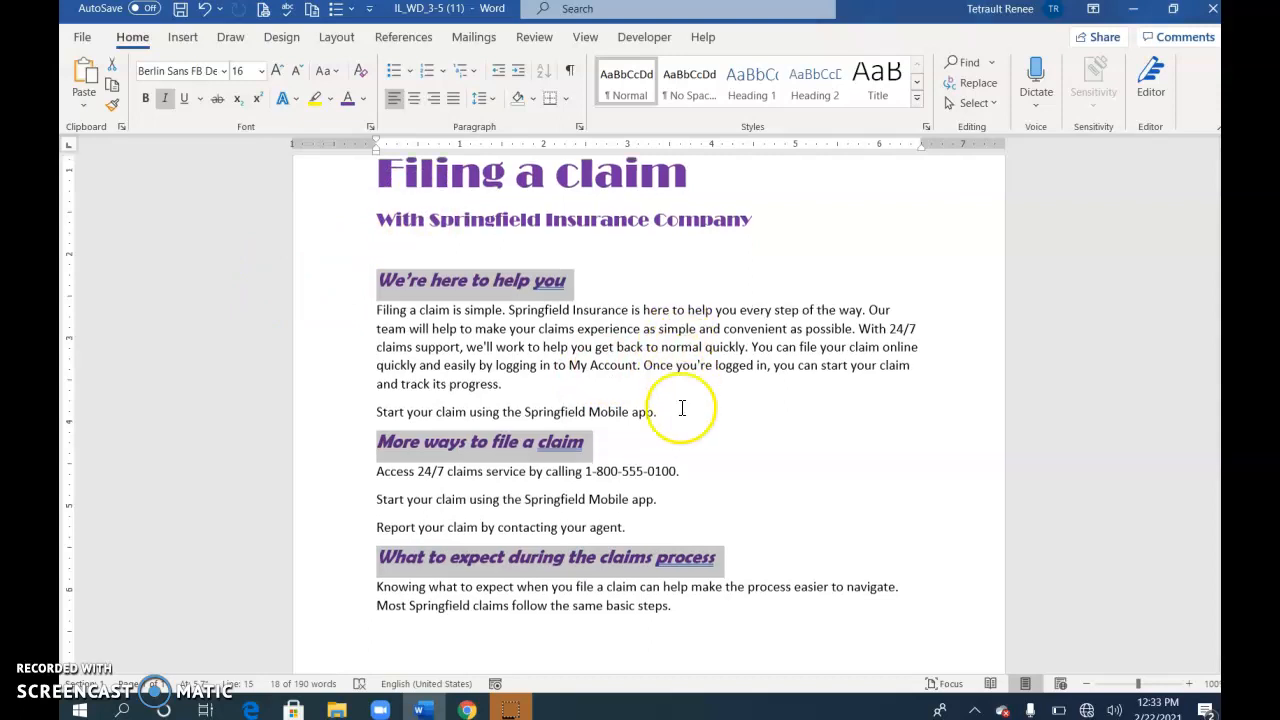
Place the cursor on the blank line below the claims-process paragraph and switch to the Insert tab
left_click(404, 415)
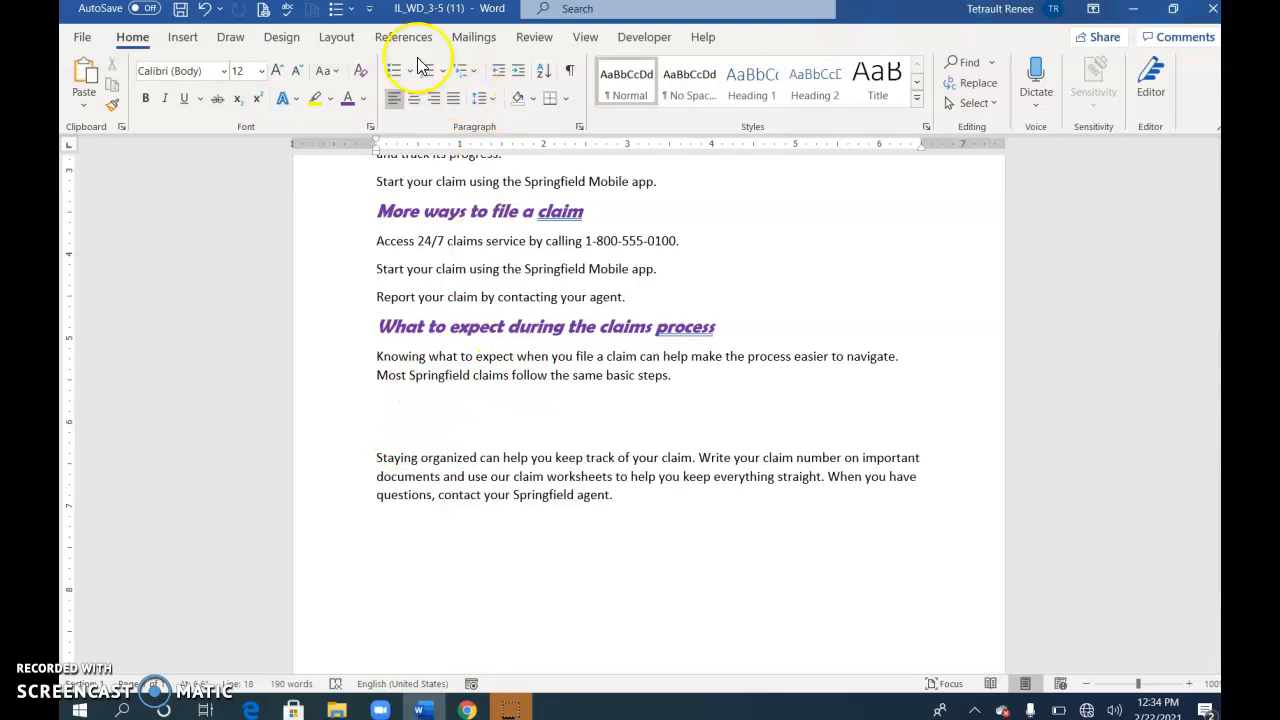
left_click(183, 40)
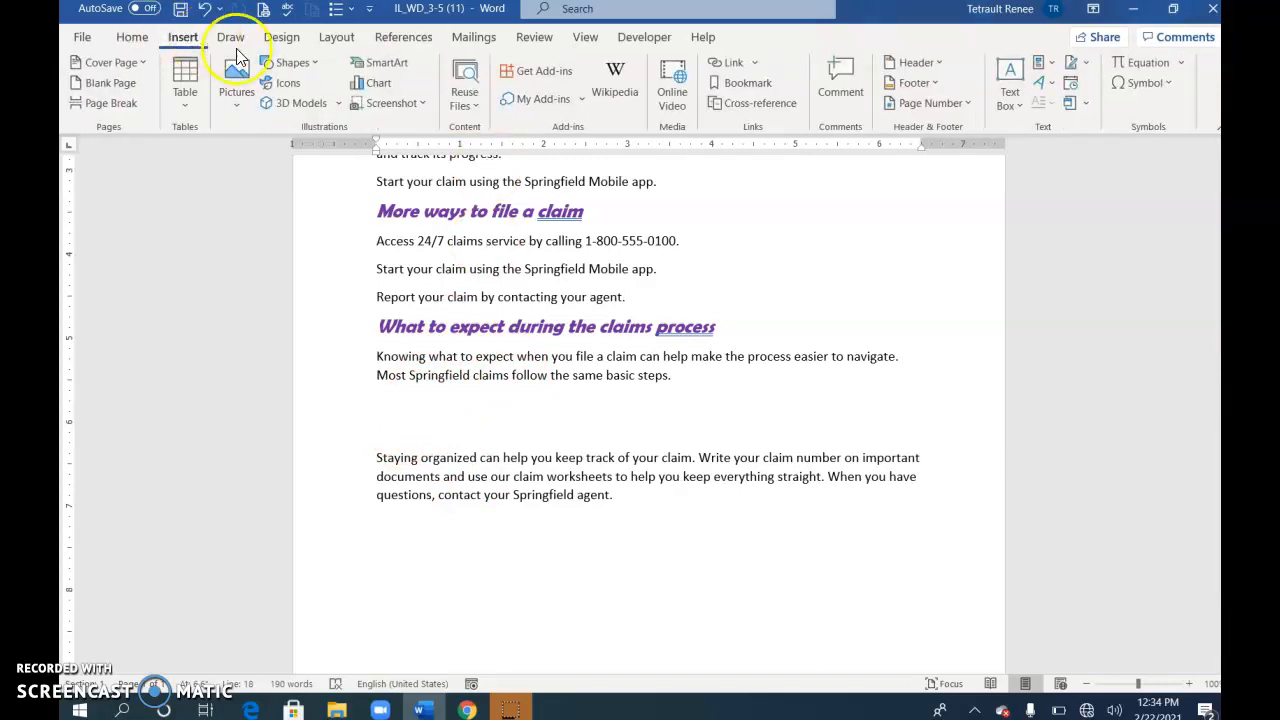
Insert a Staggered Process SmartArt graphic from the Process category
left_click(380, 63)
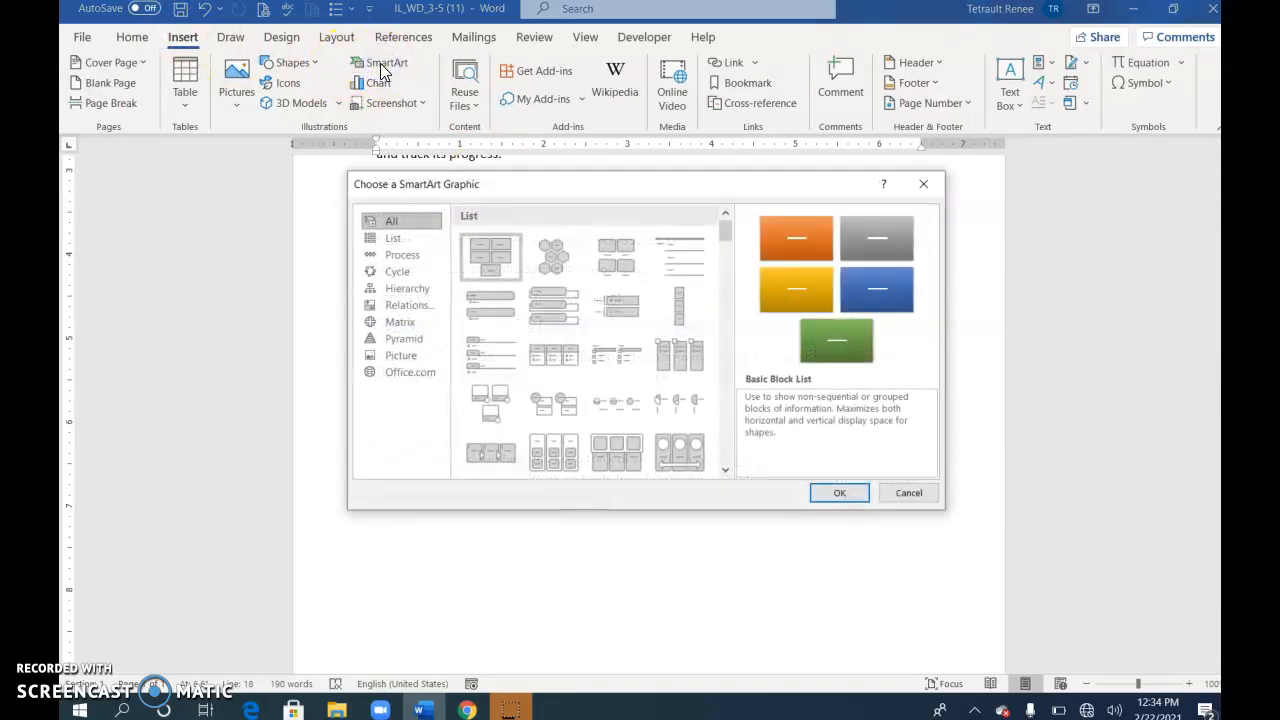
left_click(398, 255)
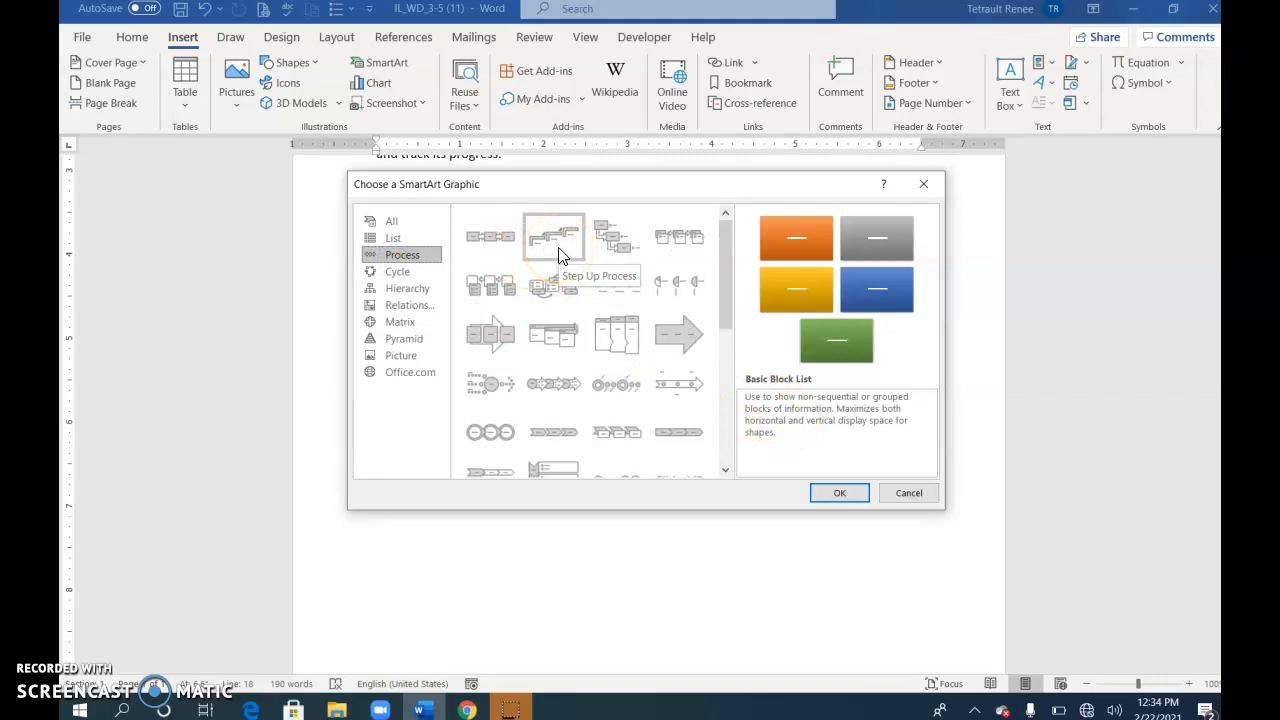
left_click(727, 470)
left_click(727, 470)
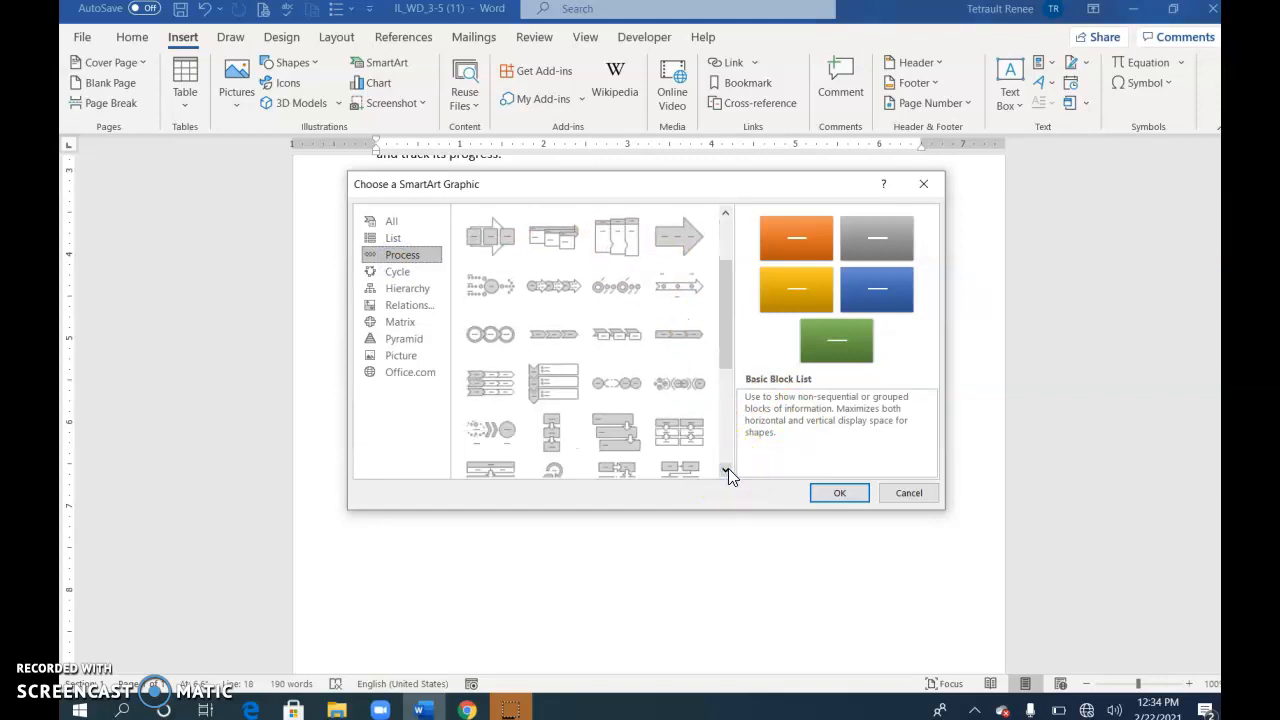
left_click(620, 435)
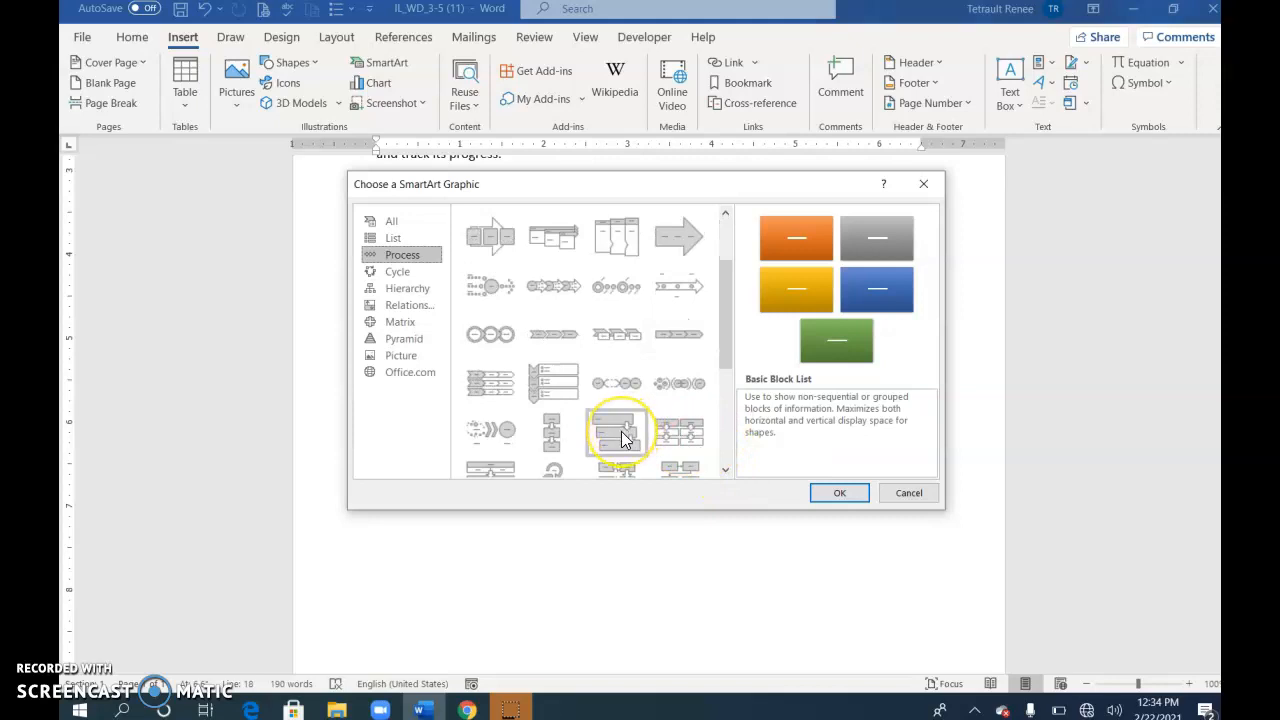
left_click(620, 435)
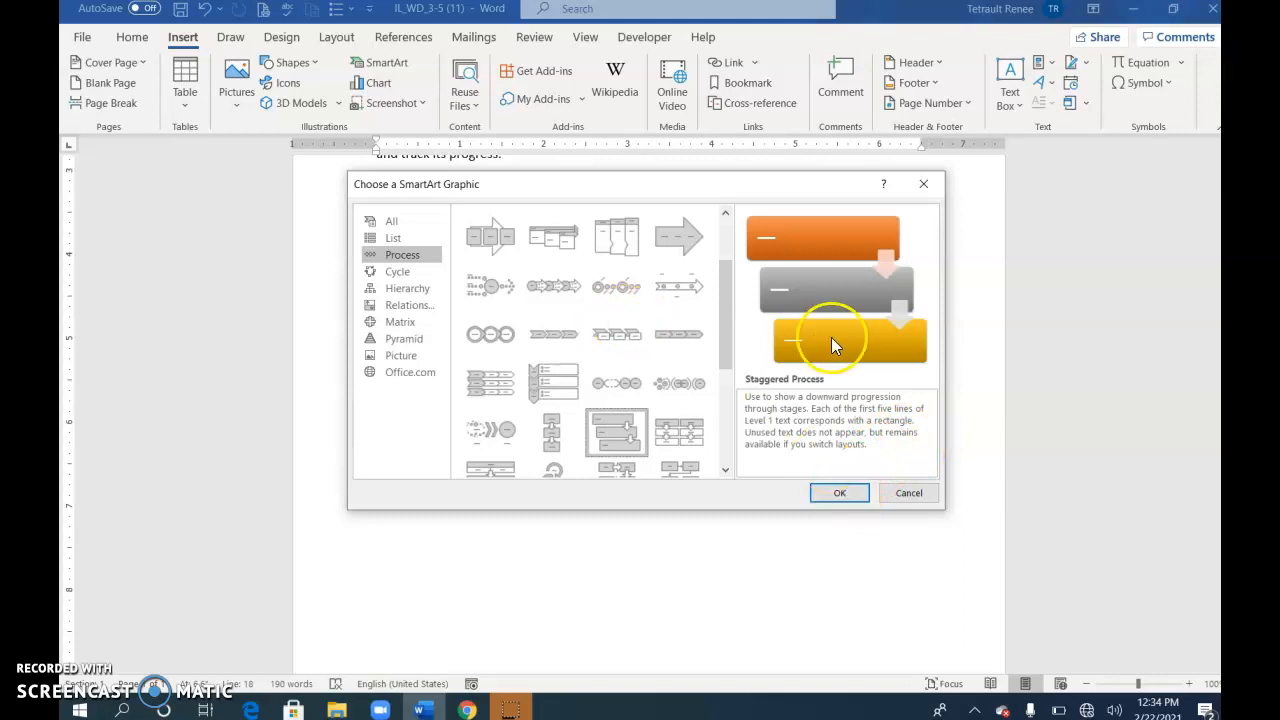
left_click(848, 494)
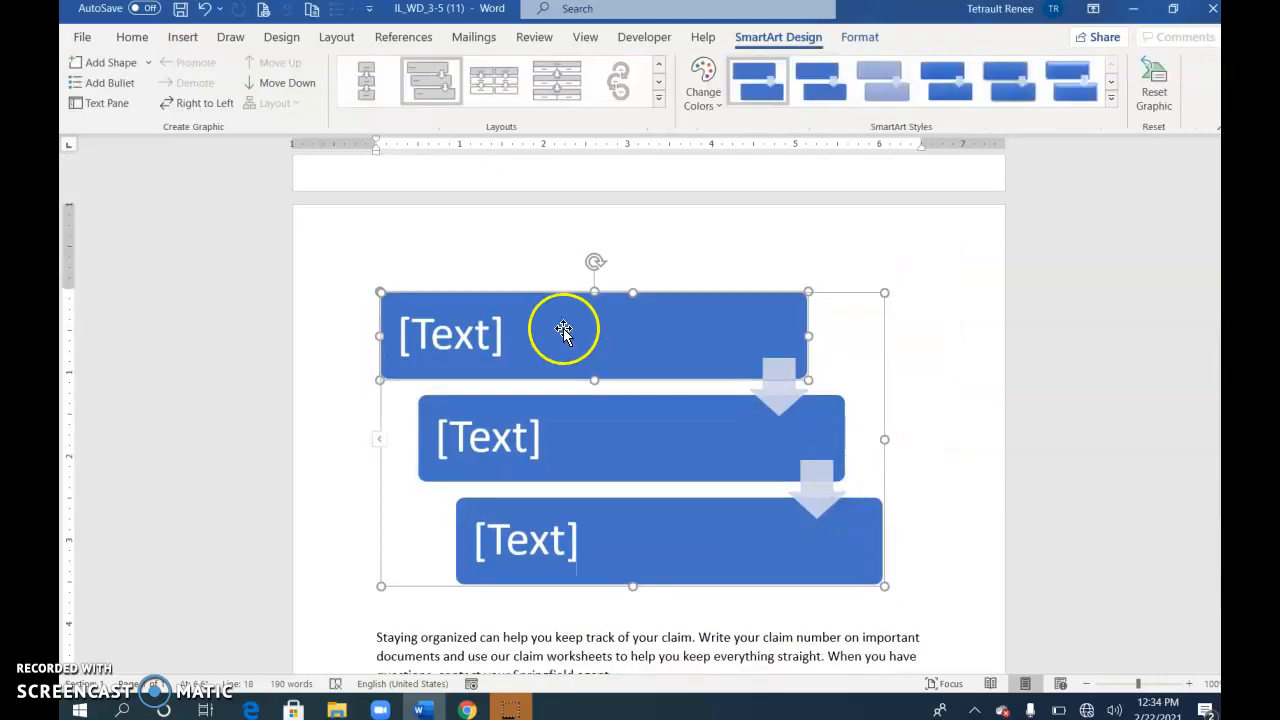
Type the step labels Claim Filed, Claim Investigated and Claim Decided into the SmartArt shapes
left_click(481, 335)
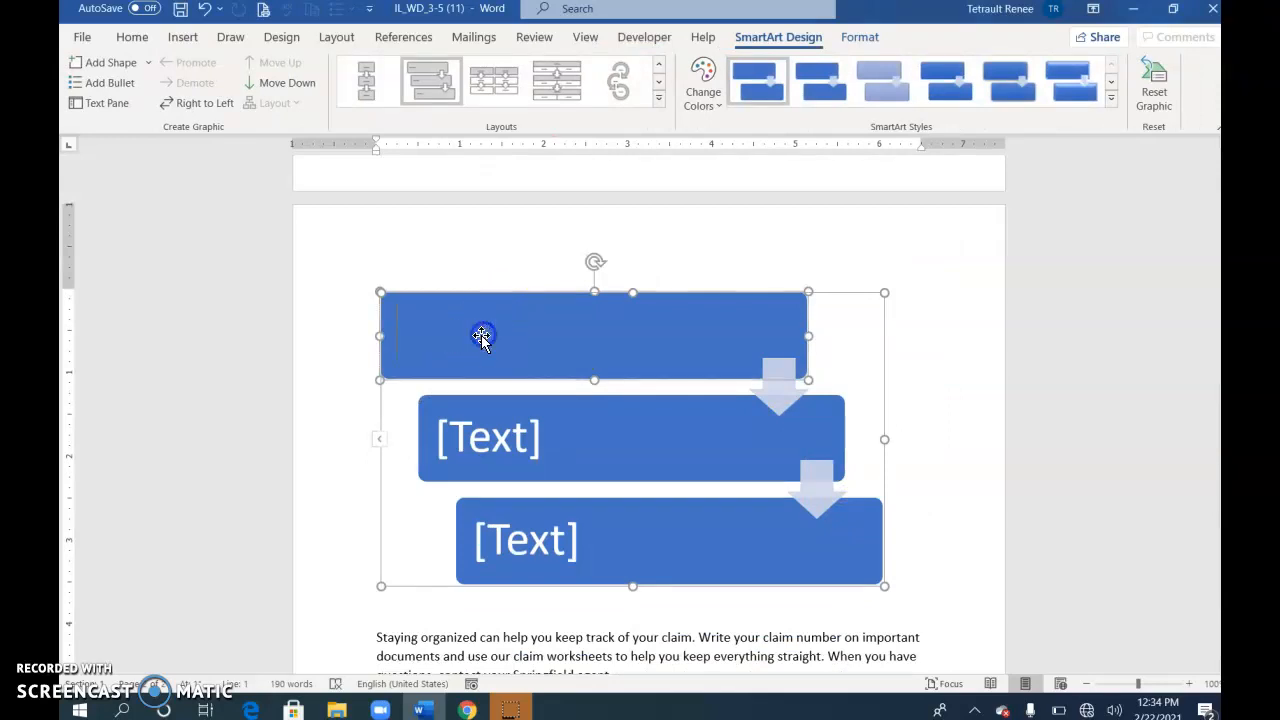
type("Claim")
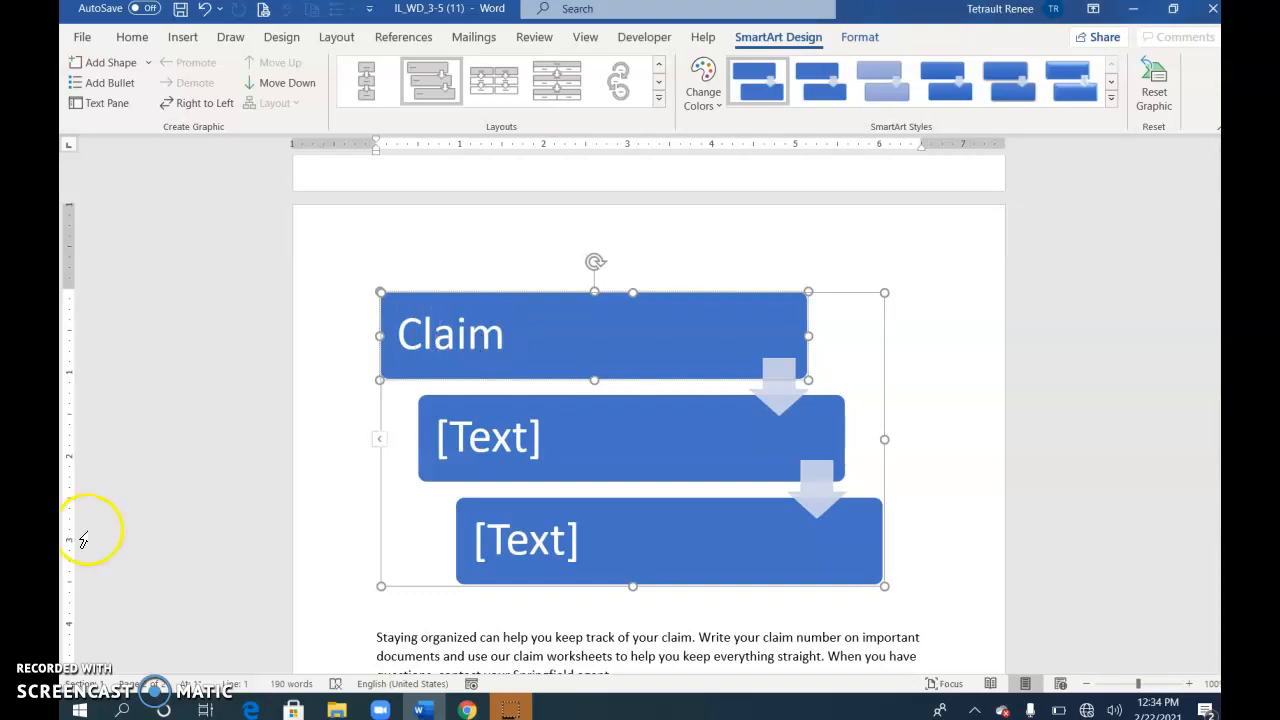
left_click(740, 485)
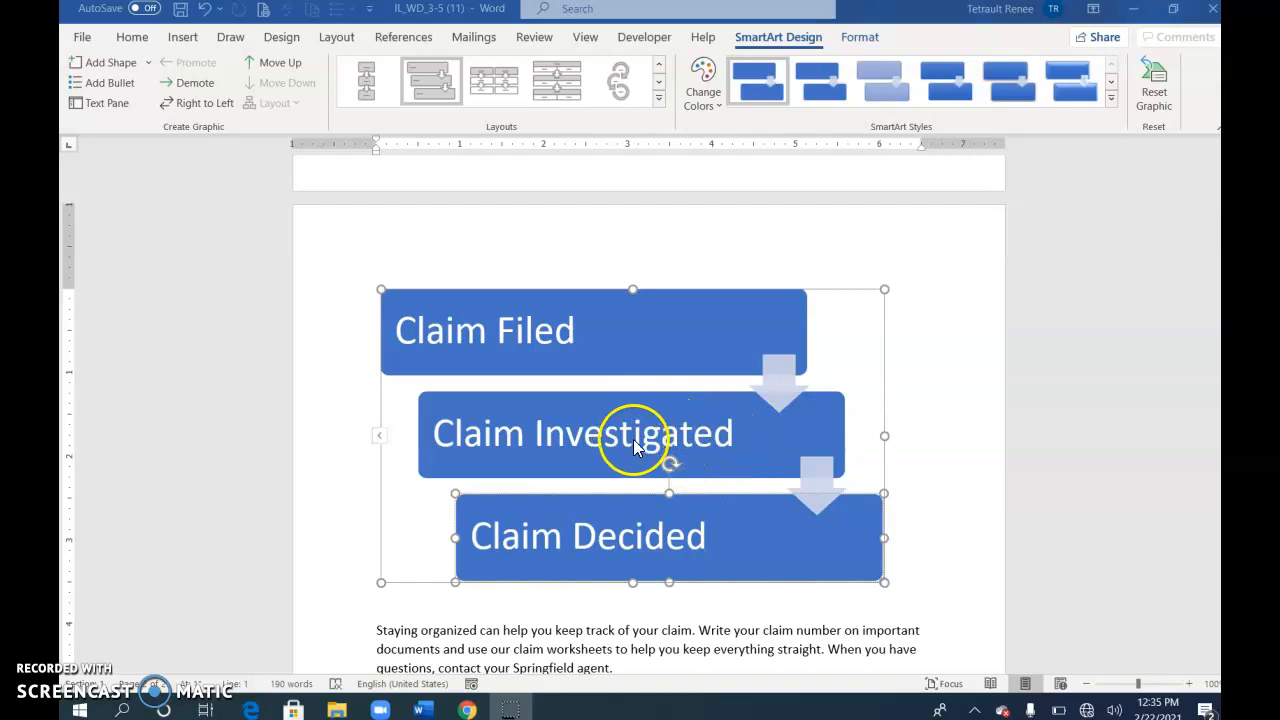
left_click(646, 530)
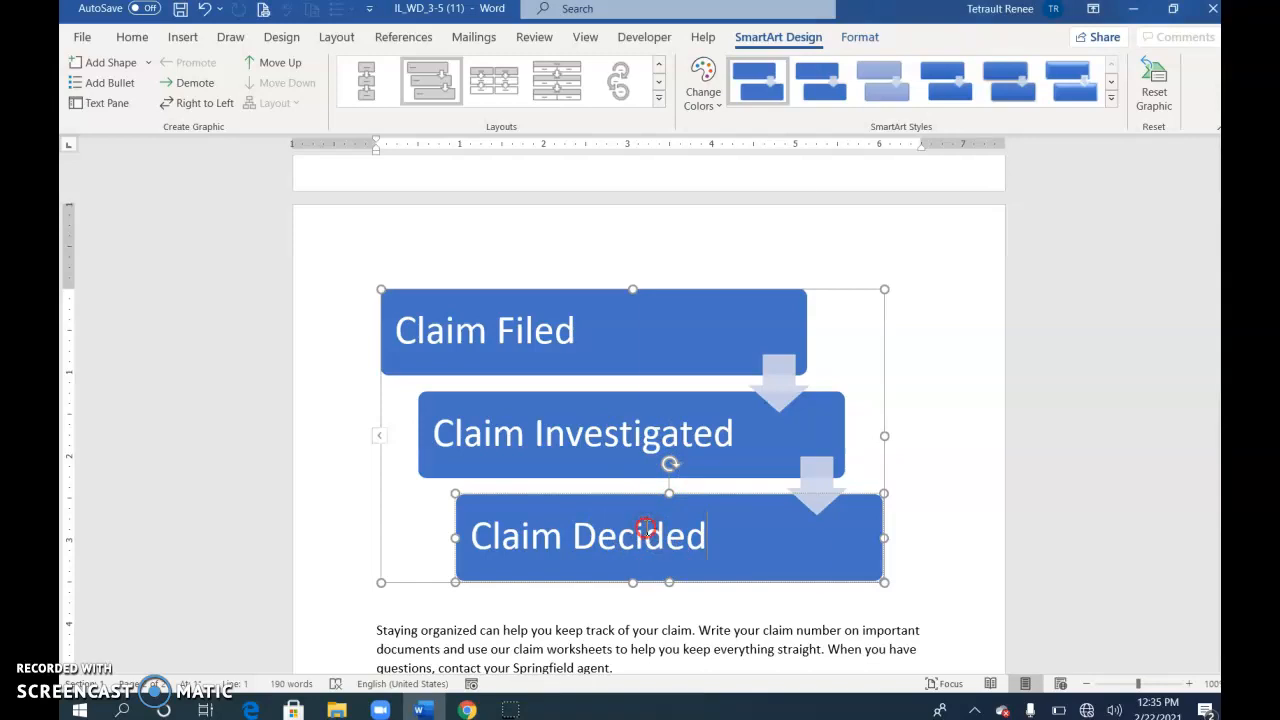
Add a fourth SmartArt step after Claim Decided, labelled 'Case Settled'
right_click(646, 530)
mouse_move(695, 385)
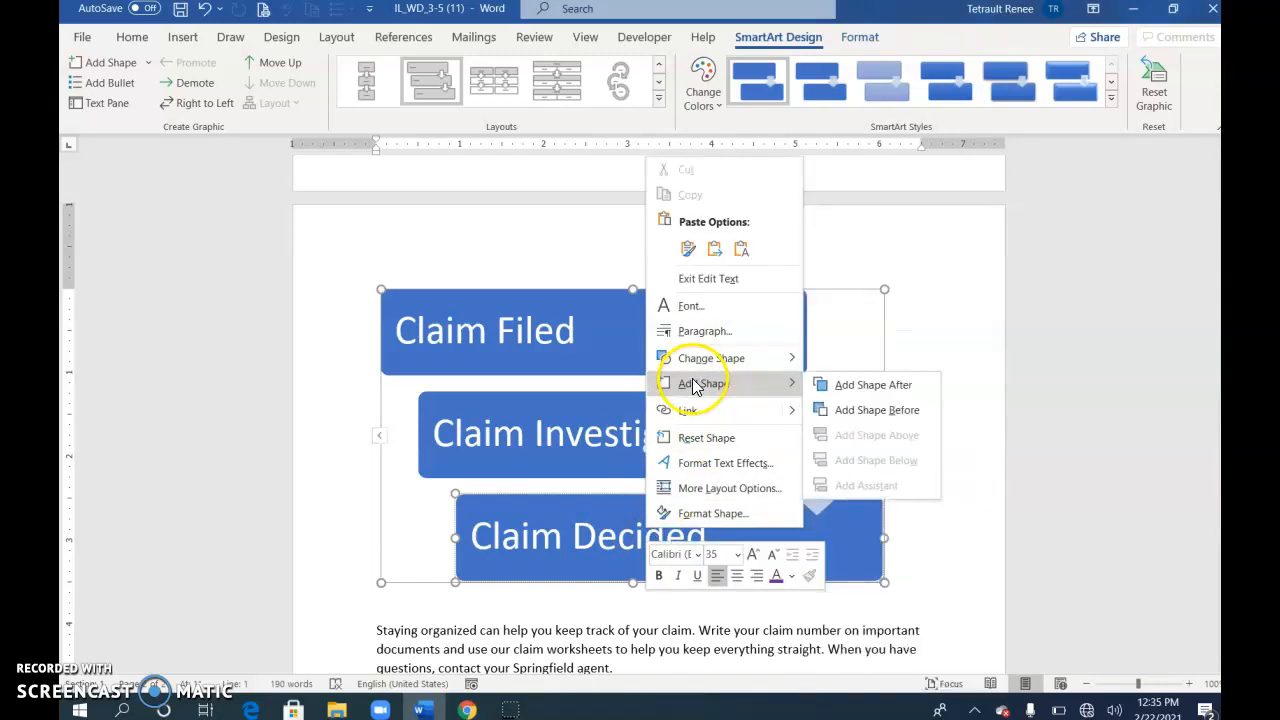
left_click(885, 387)
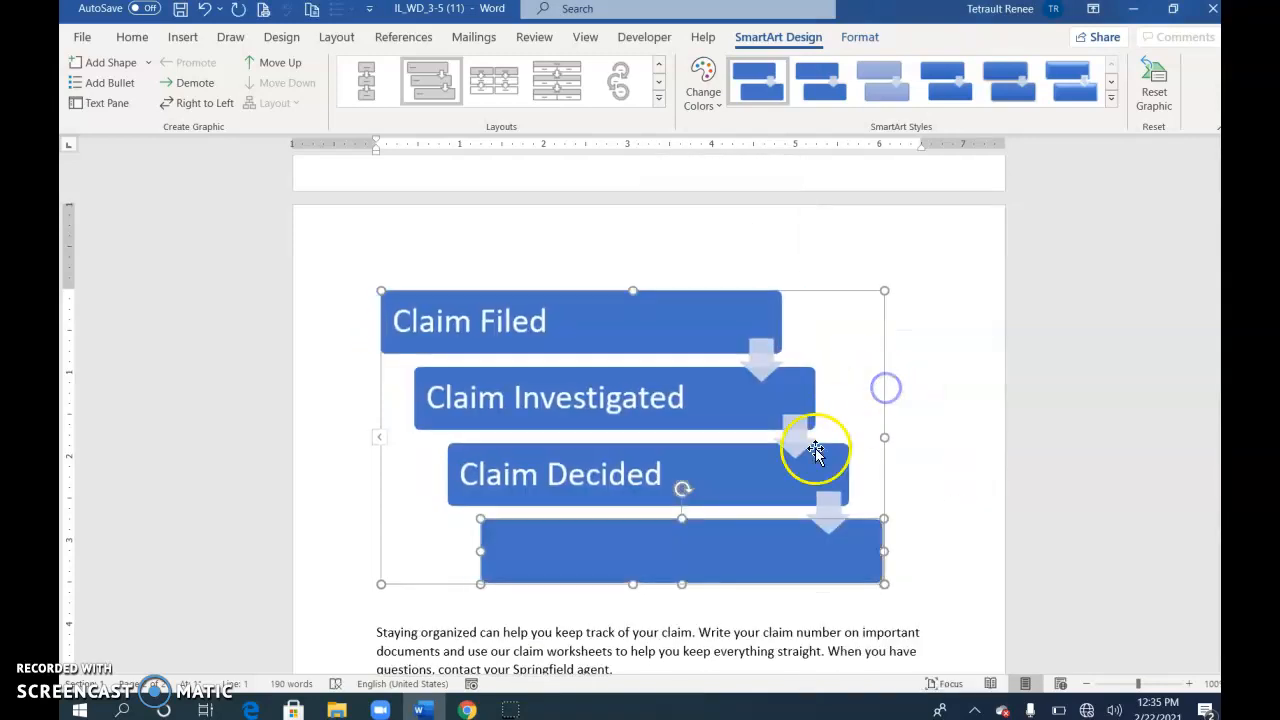
left_click(757, 518)
type("0")
type("C")
key("BackSpace")
key("BackSpace")
type("Case Settled")
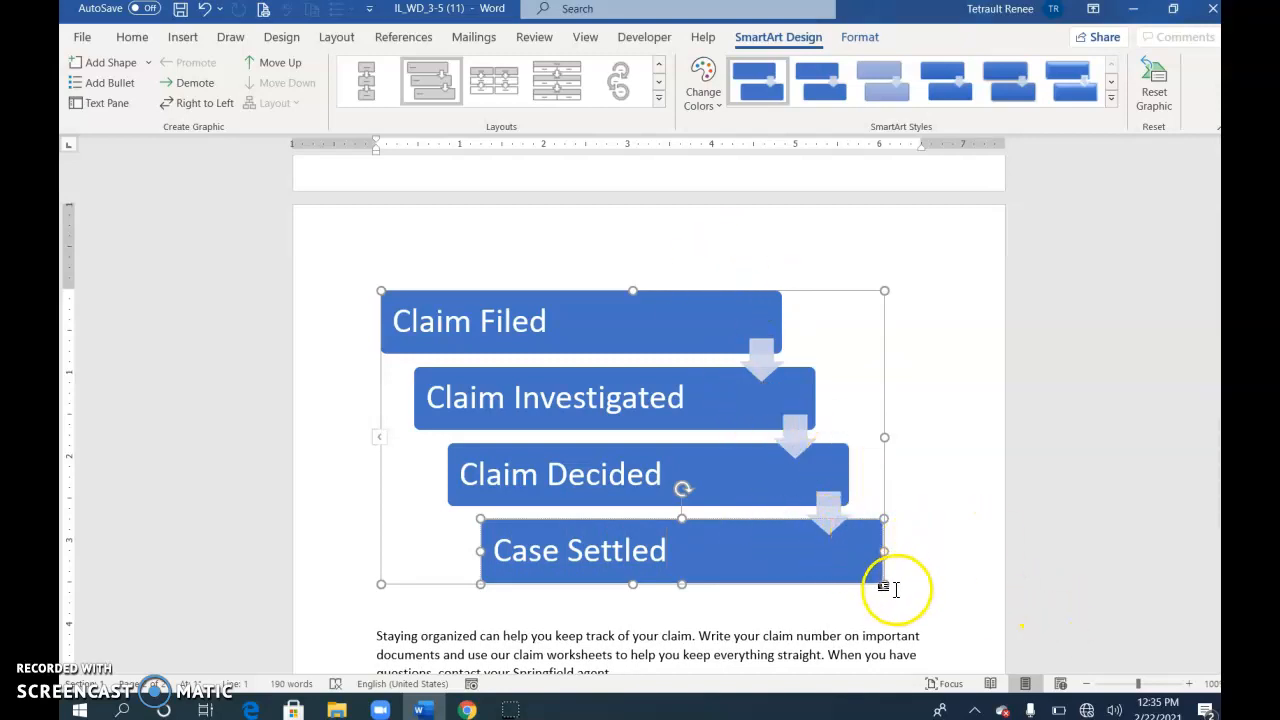
Resize the SmartArt graphic smaller so it fits below the paragraph
left_click_drag(885, 587, 837, 474)
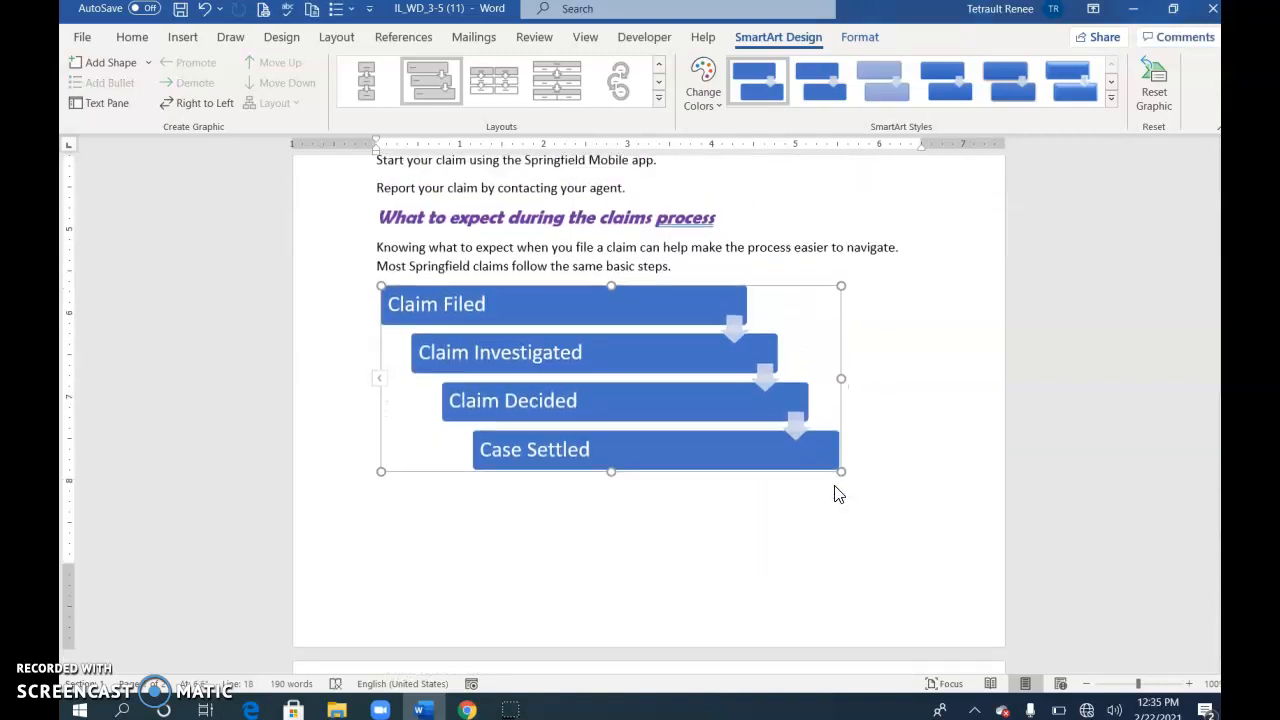
scroll(723, 546, "down", 5)
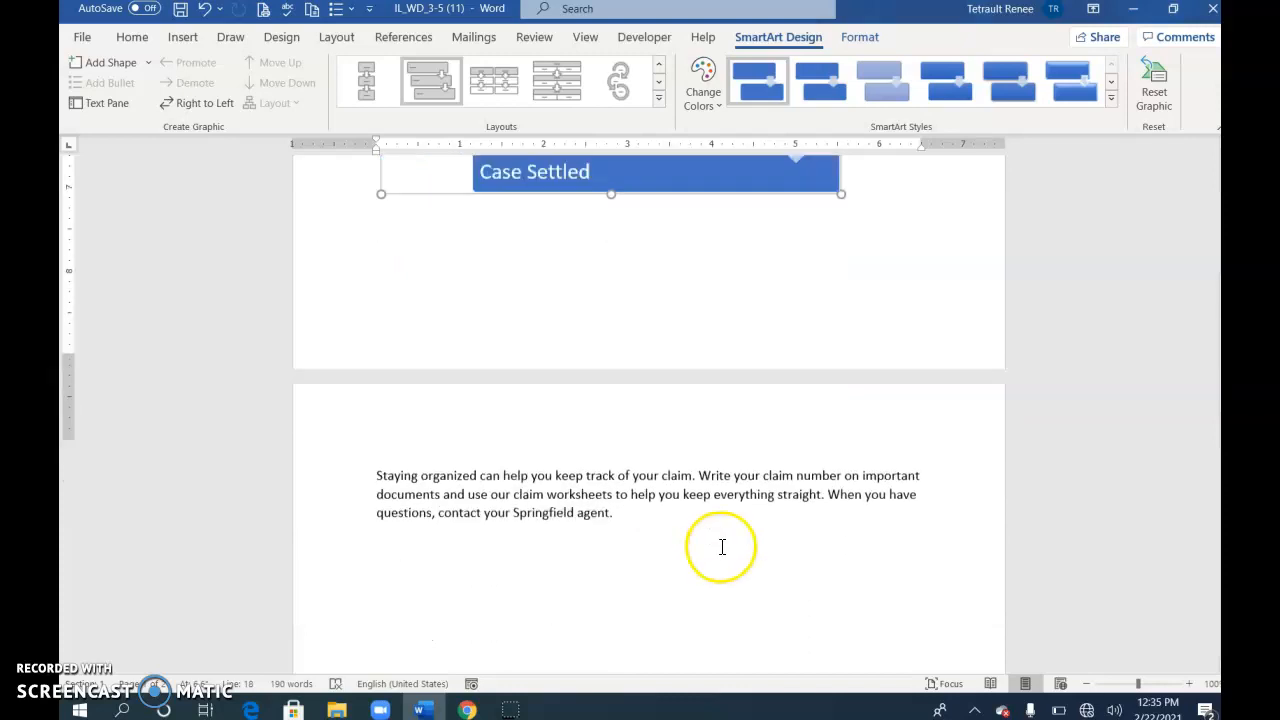
scroll(720, 546, "up", 5)
left_click_drag(840, 431, 819, 389)
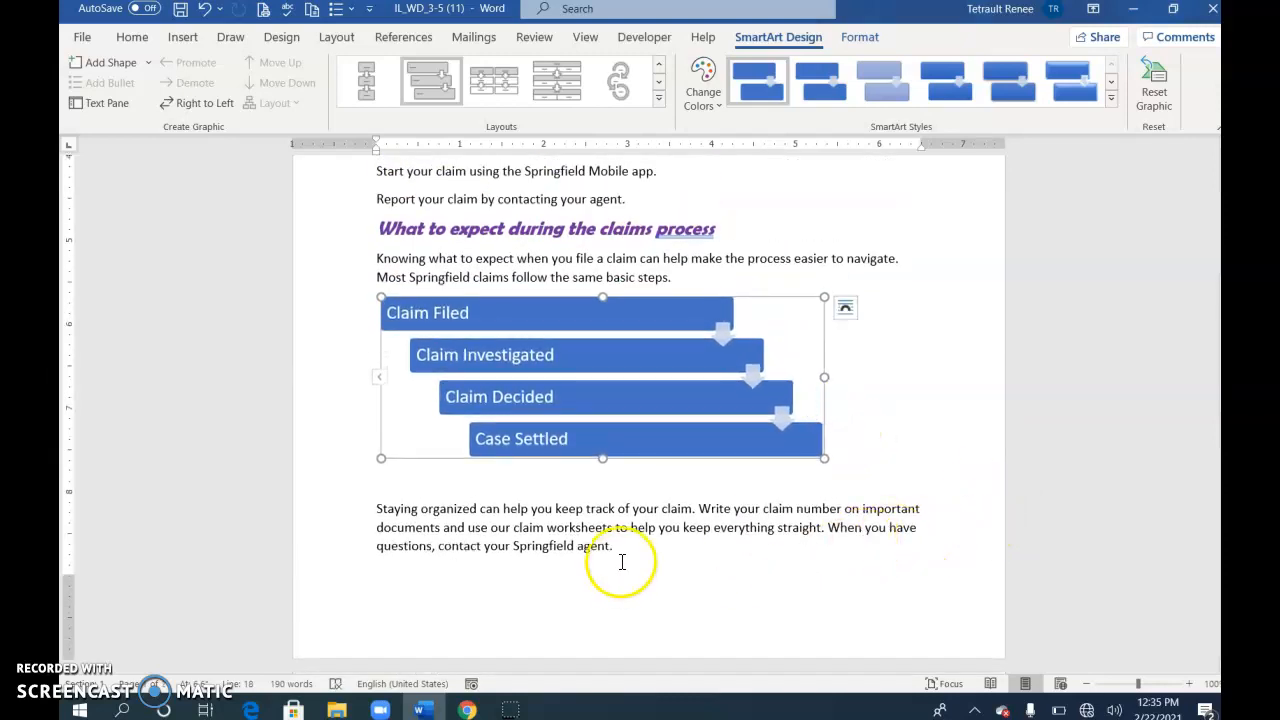
scroll(846, 574, "up", 2)
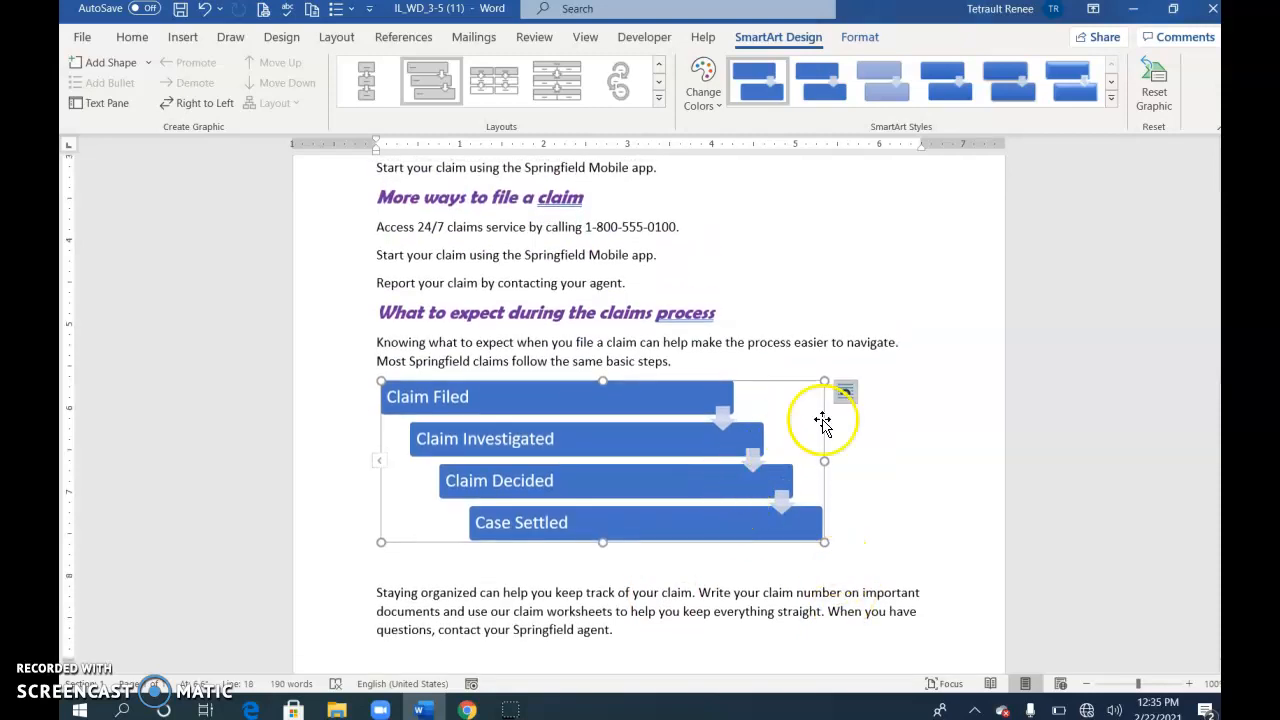
left_click(702, 88)
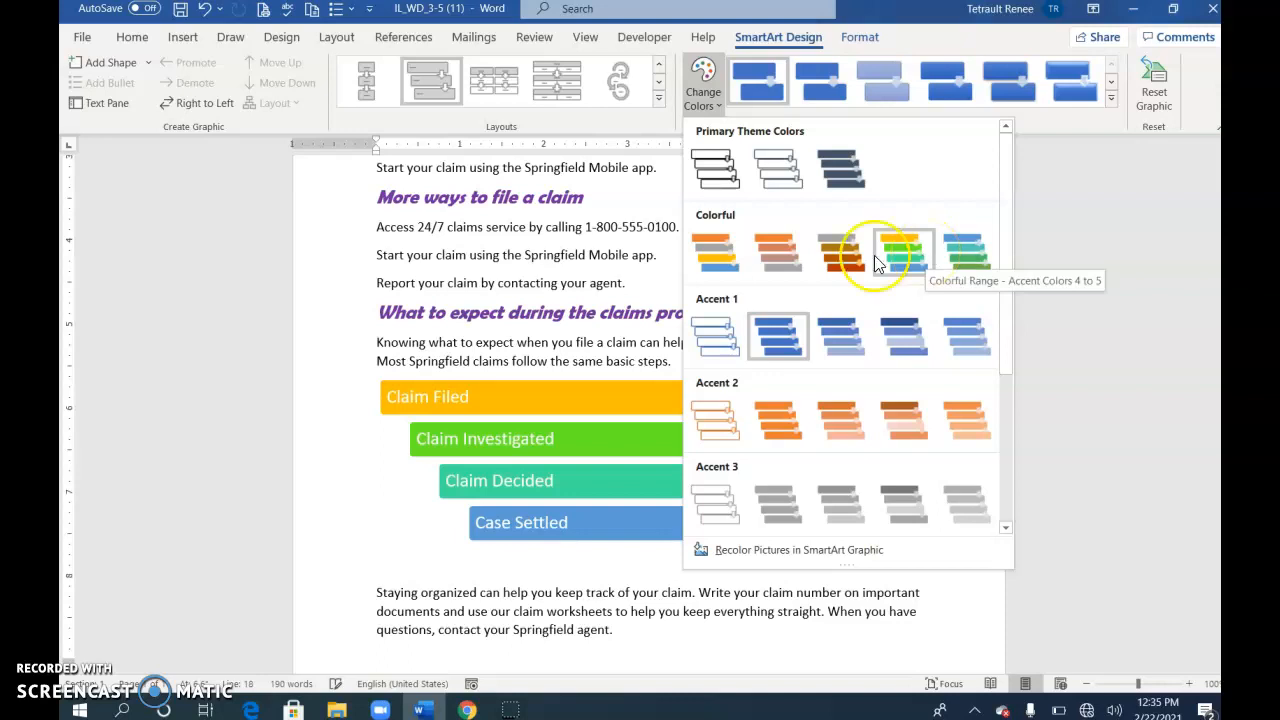
Recolor the SmartArt with Colorful Range and apply the 3-D Inset style
left_click(727, 259)
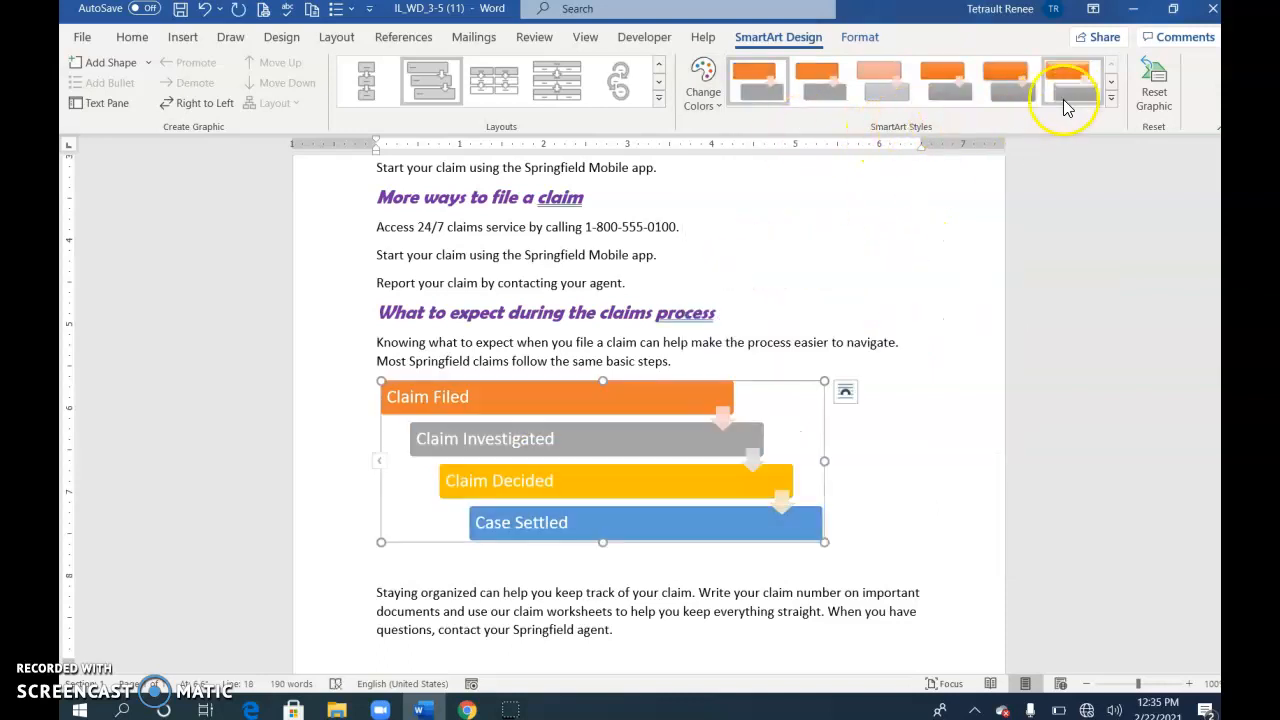
left_click(1112, 101)
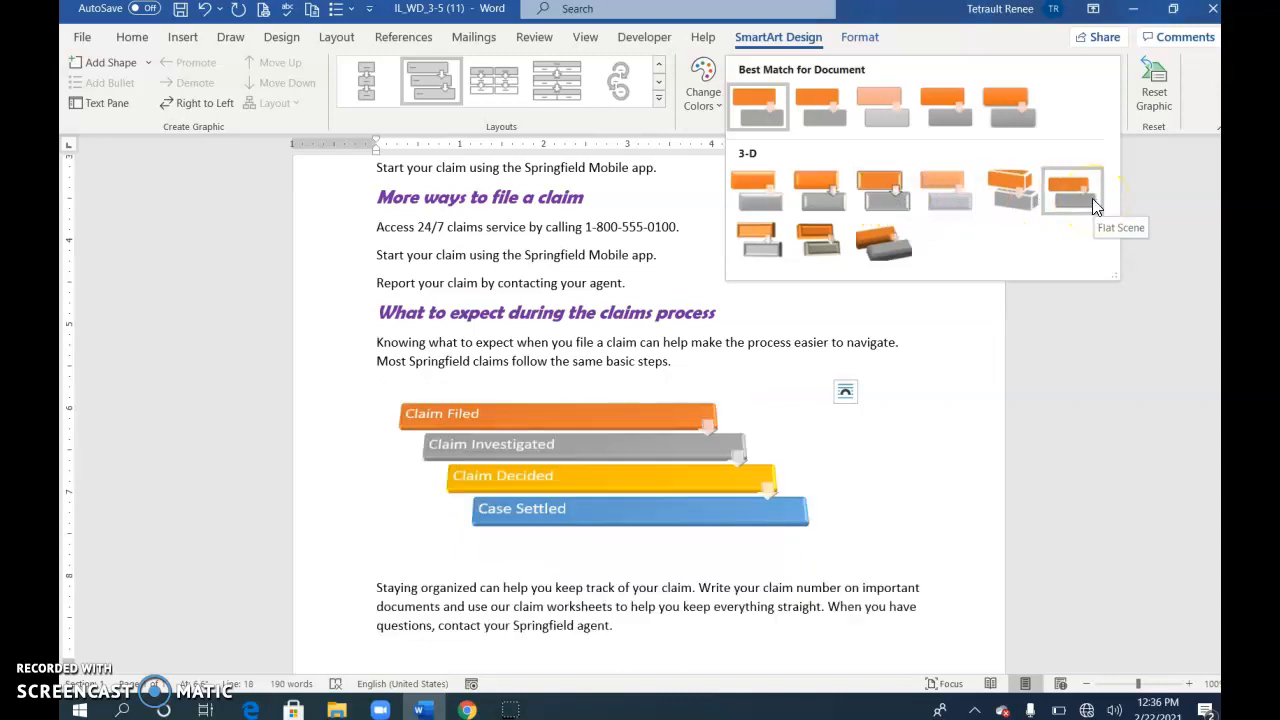
left_click(829, 197)
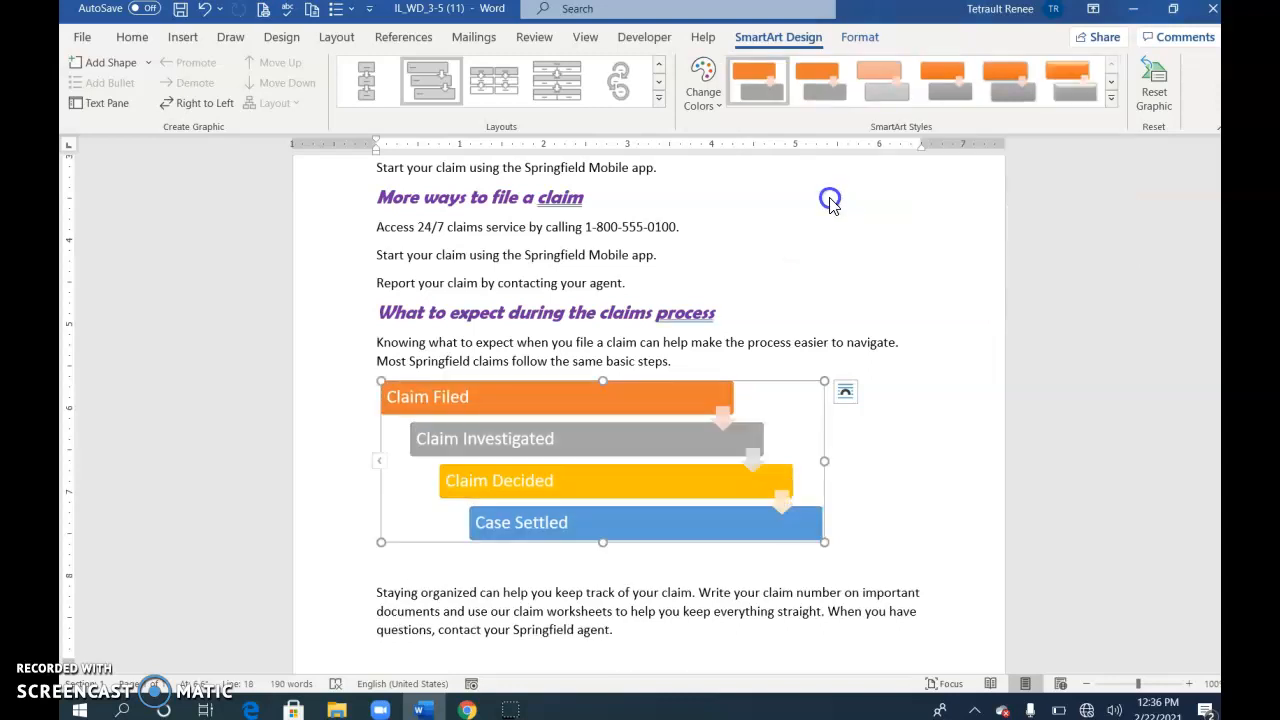
left_click(792, 326)
scroll(820, 360, "up", 4)
scroll(835, 372, "up", 1)
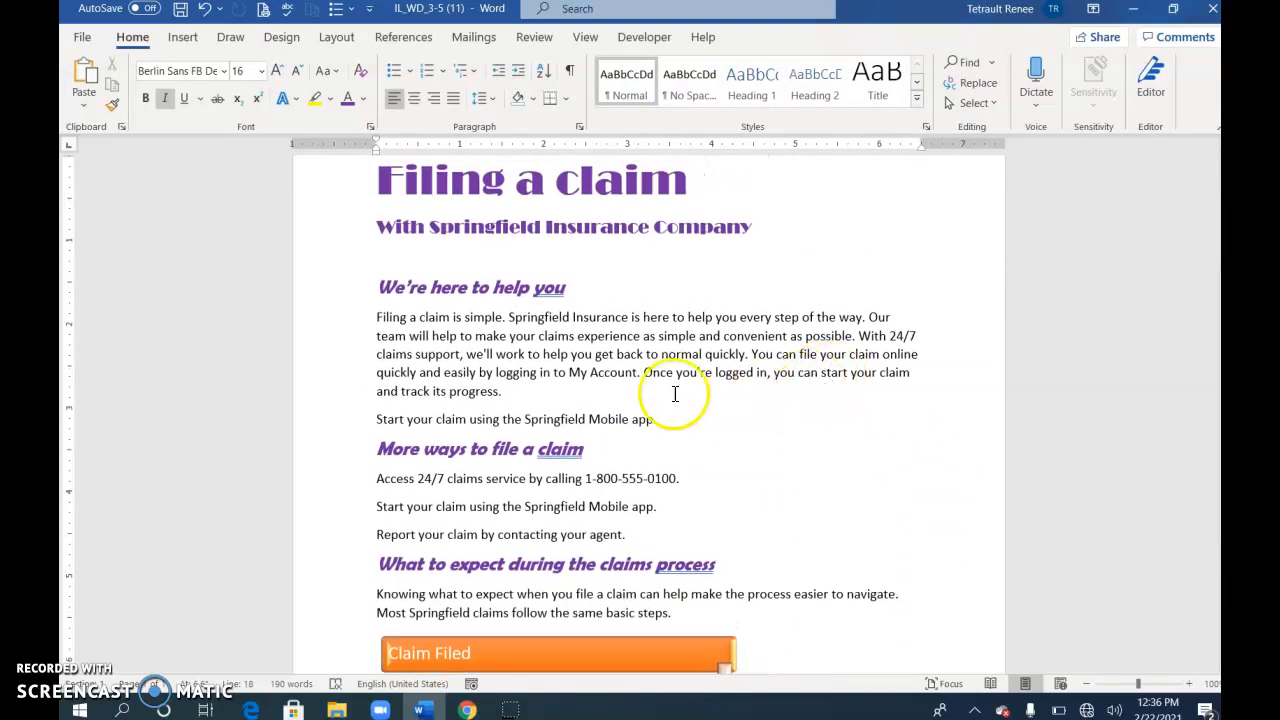
left_click(588, 419)
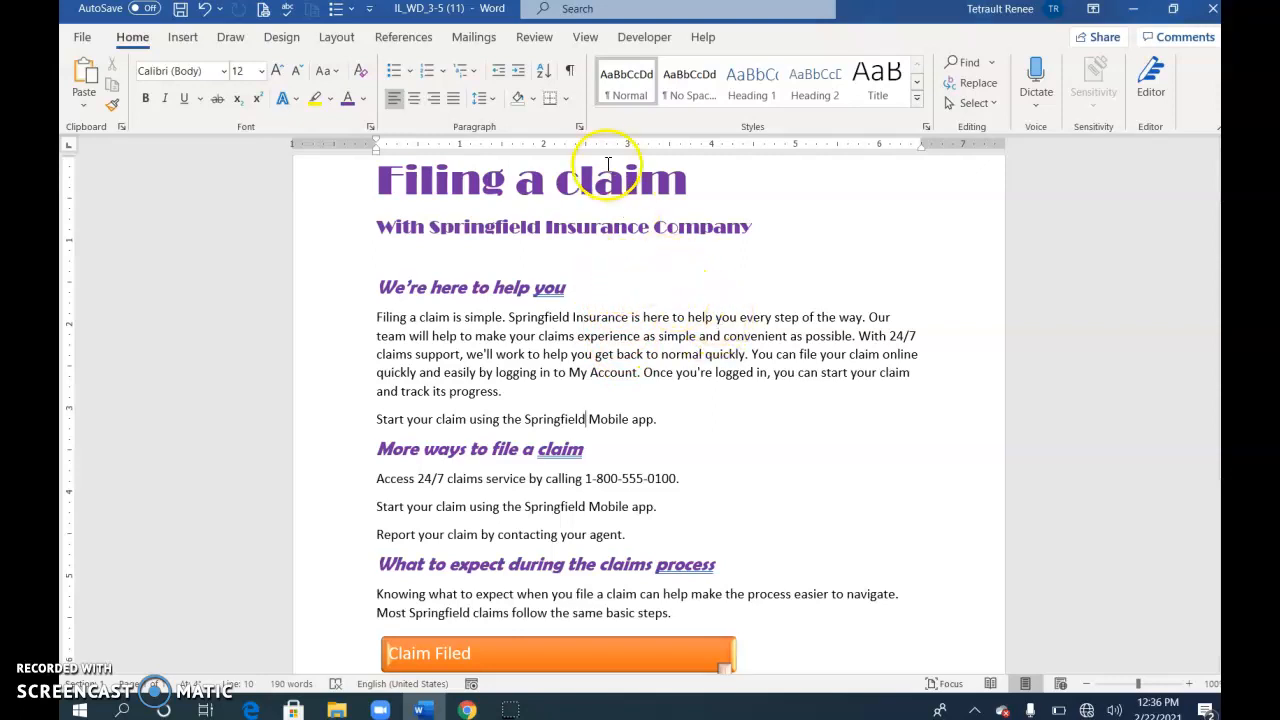
Insert the Registered symbol ® after the first 'Springfield' via More Symbols > Special Characters
left_click(183, 37)
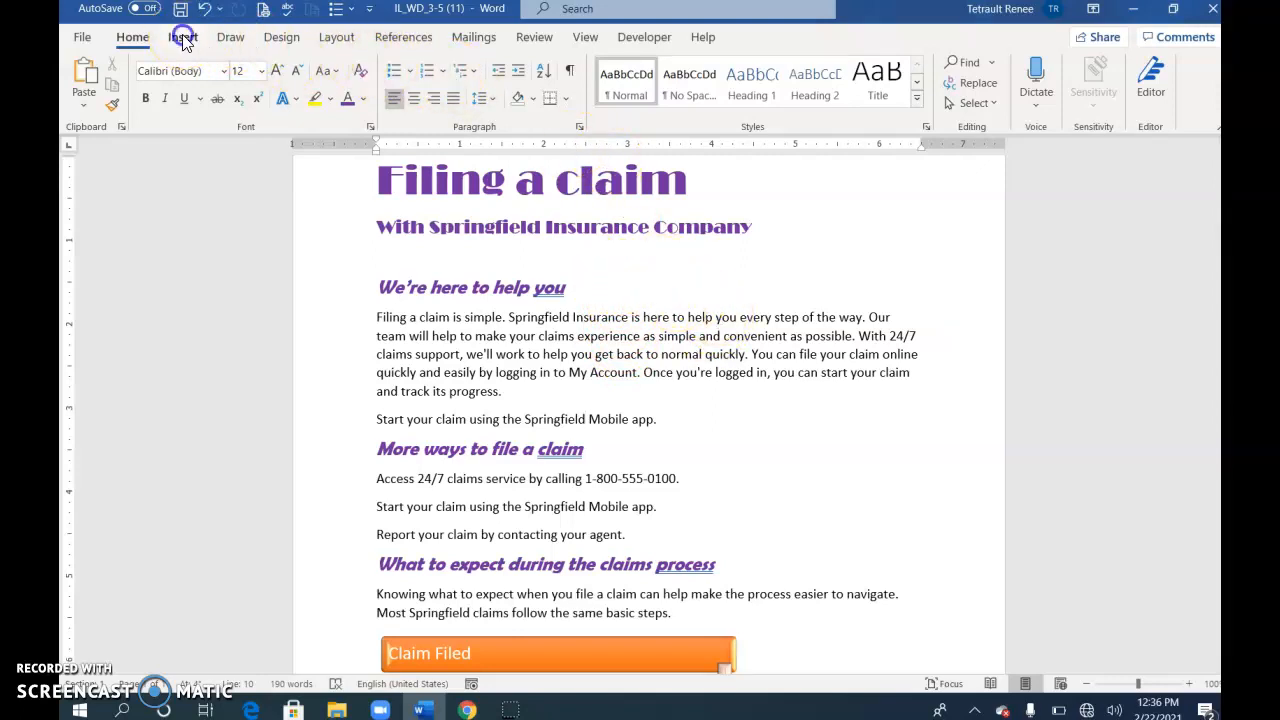
left_click(1154, 86)
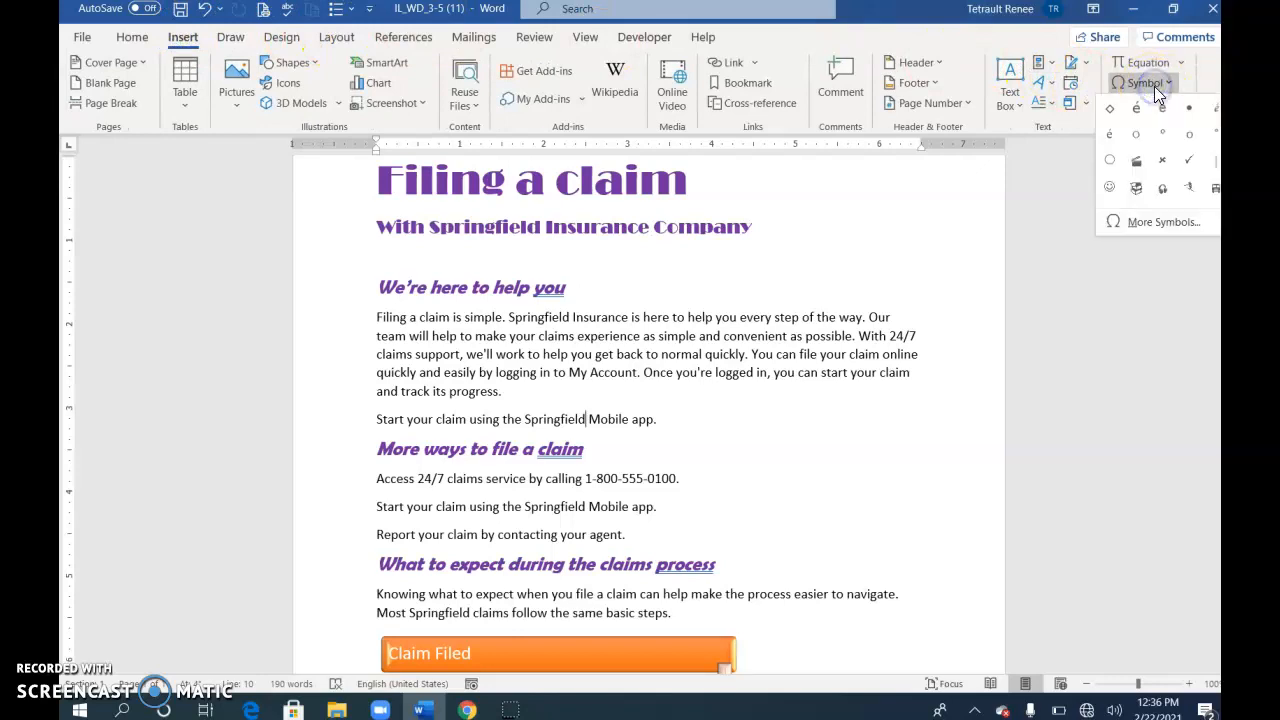
left_click(1156, 221)
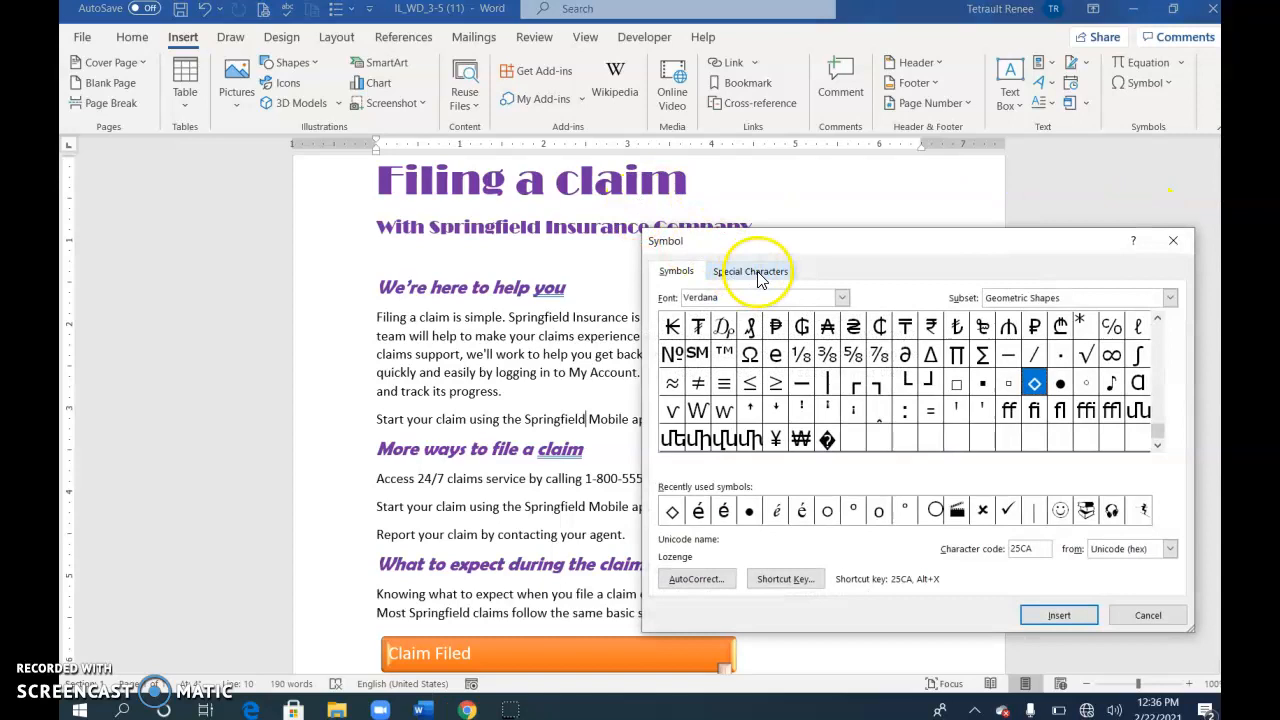
left_click_drag(840, 250, 786, 128)
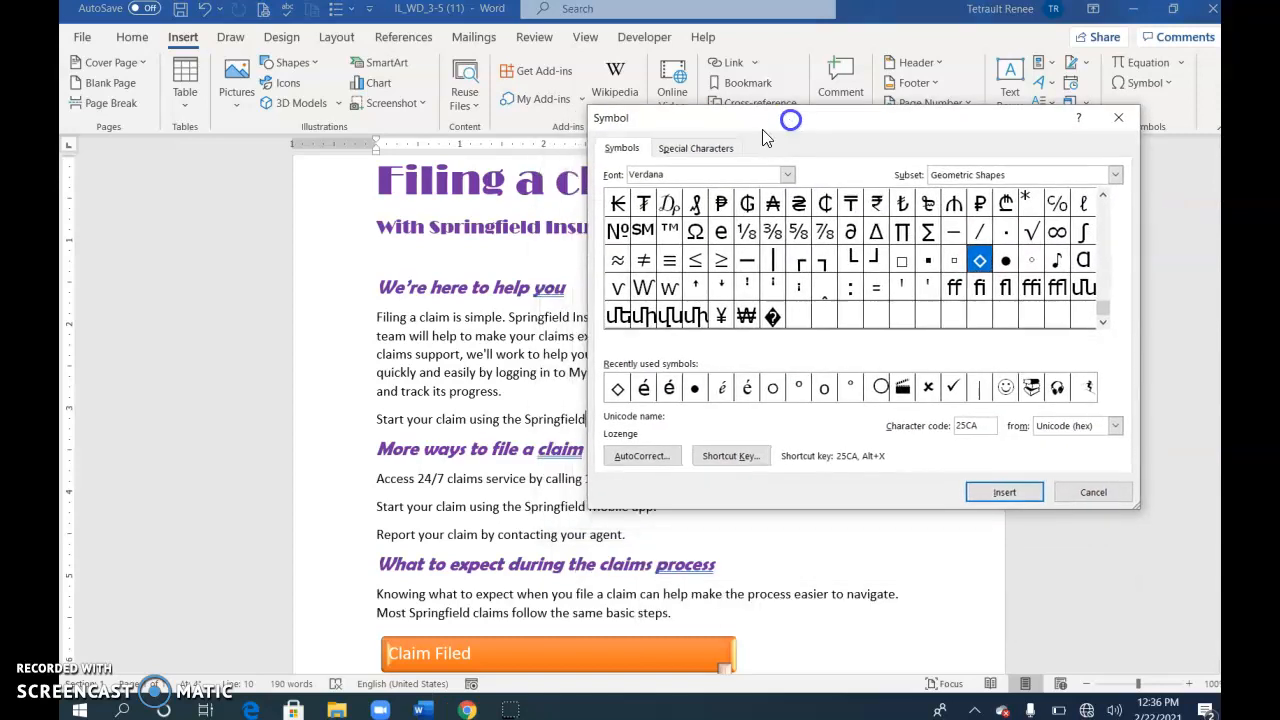
left_click(699, 149)
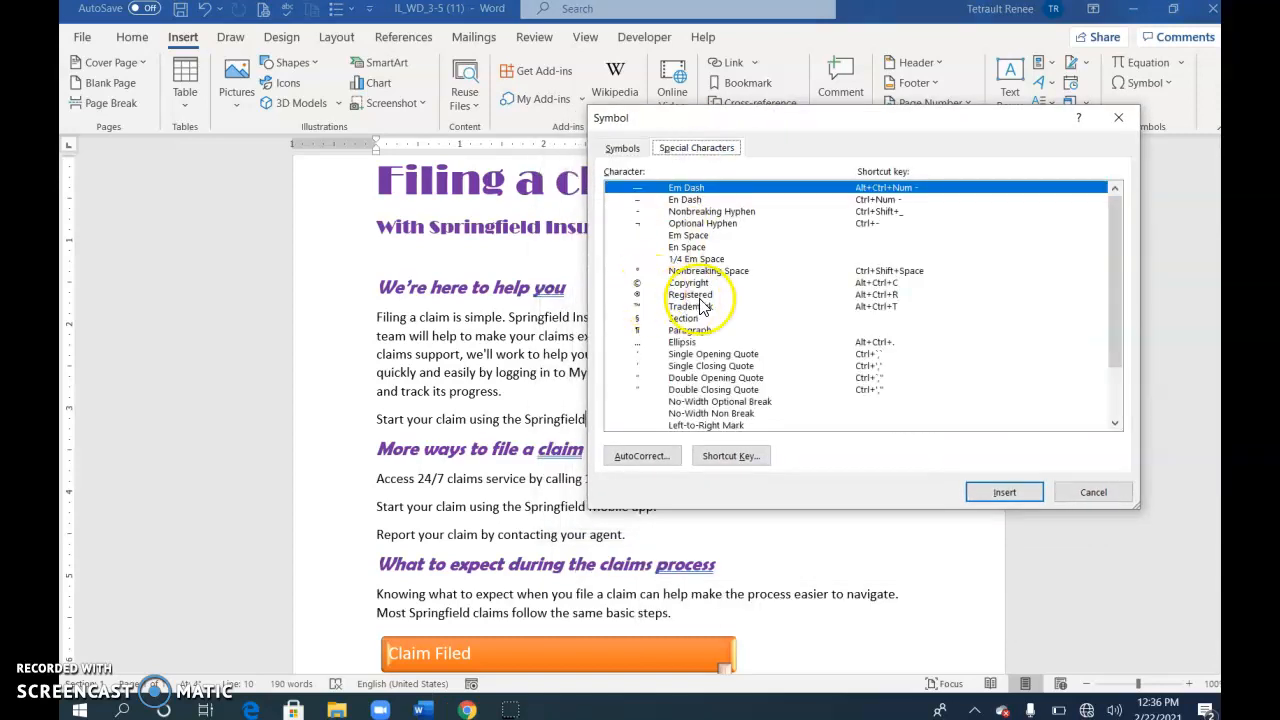
left_click(700, 296)
left_click(1003, 491)
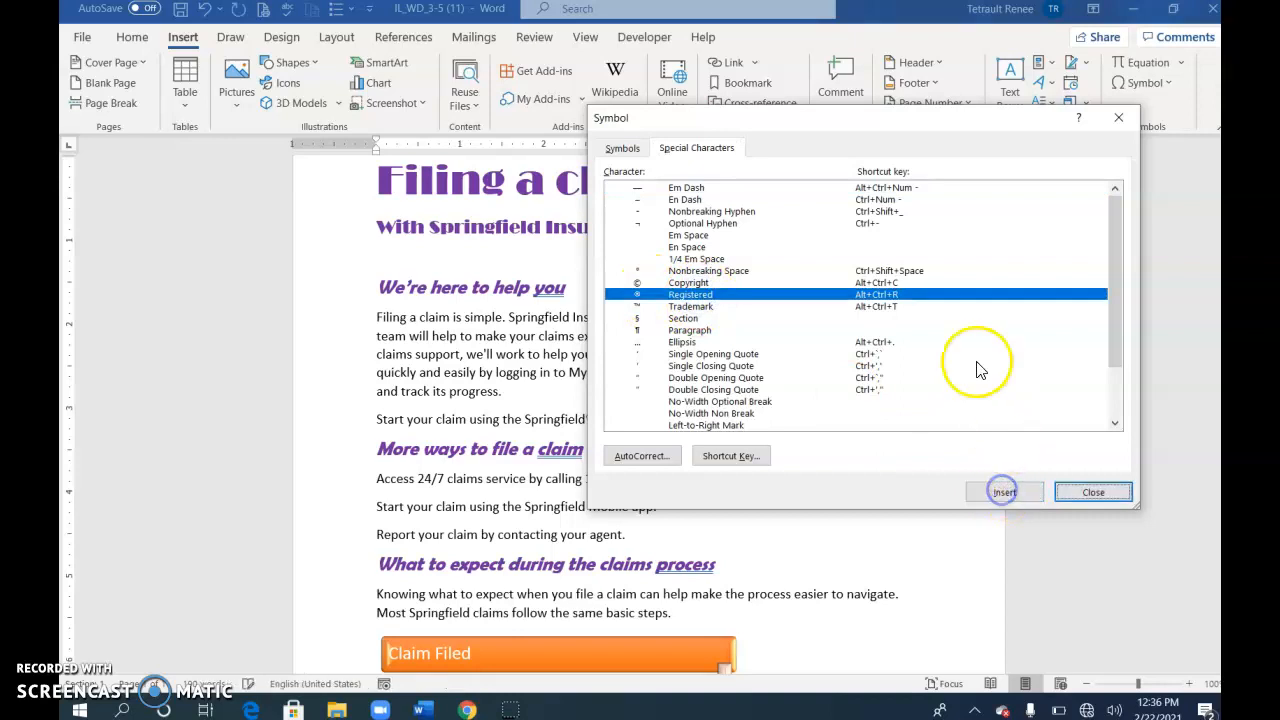
Insert ® after the second 'Springfield' and close the Symbol dialog
left_click_drag(918, 118, 994, 98)
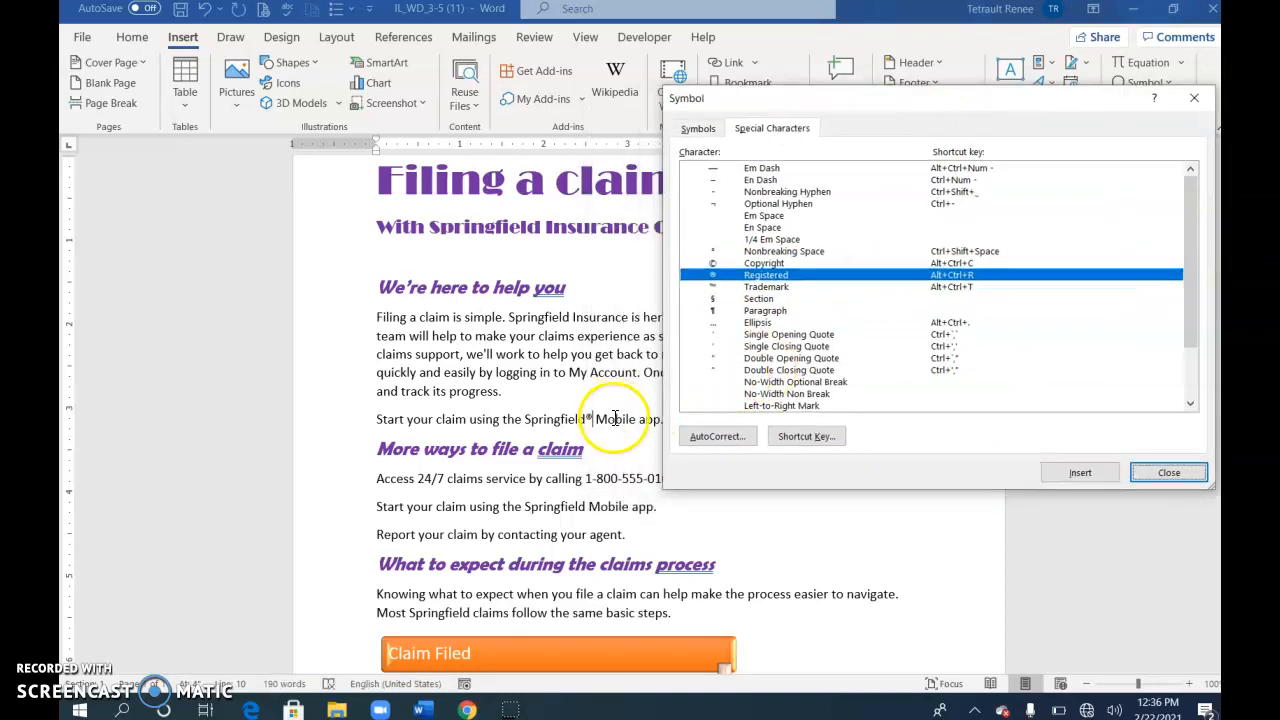
left_click(588, 510)
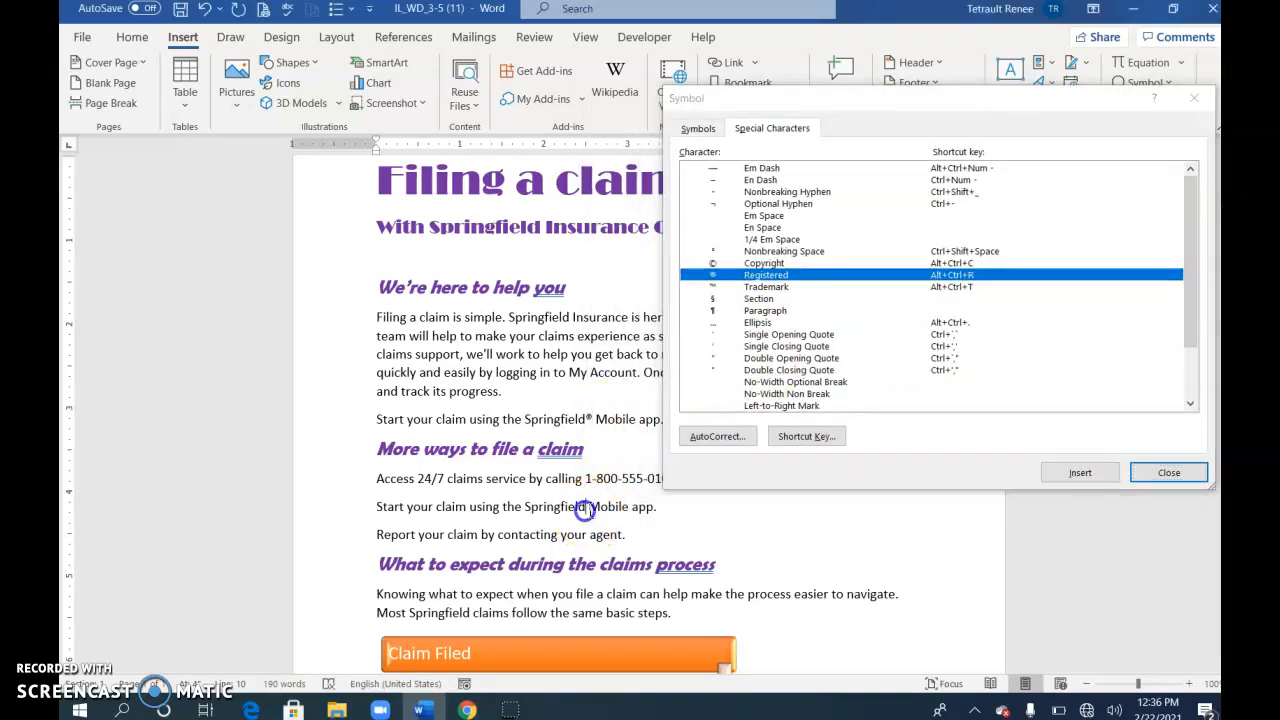
left_click(759, 280)
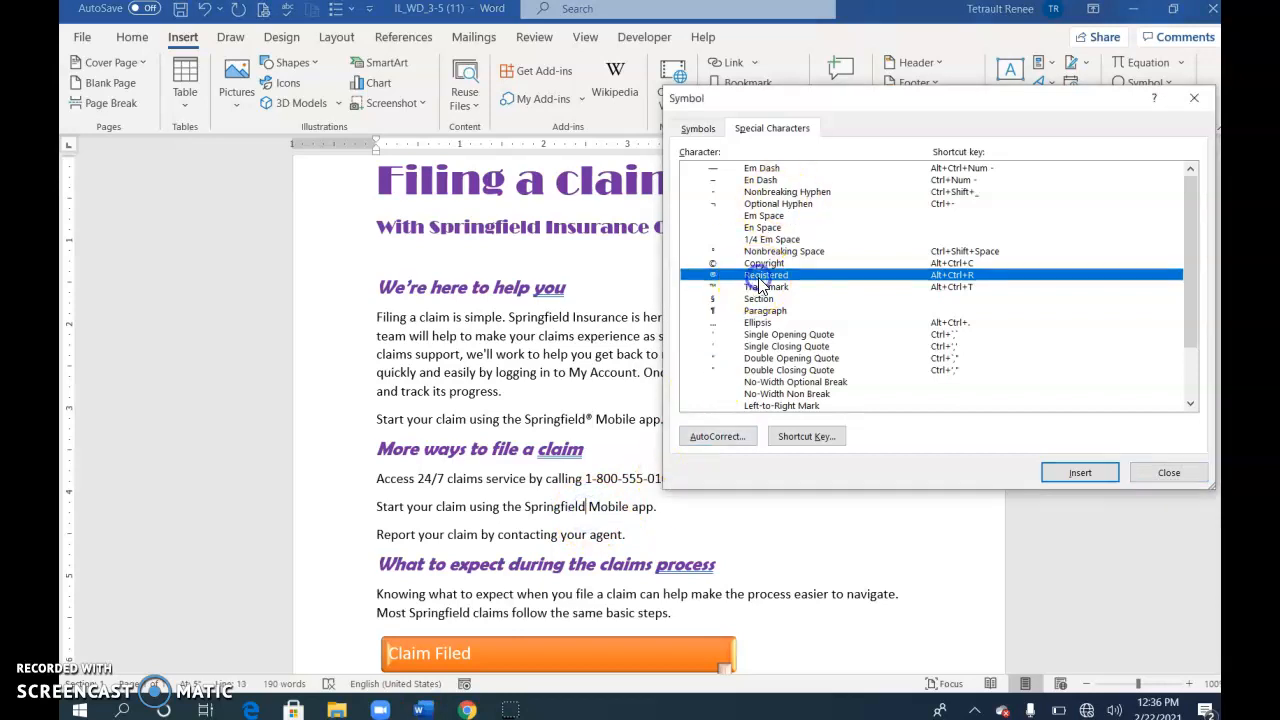
left_click(1063, 467)
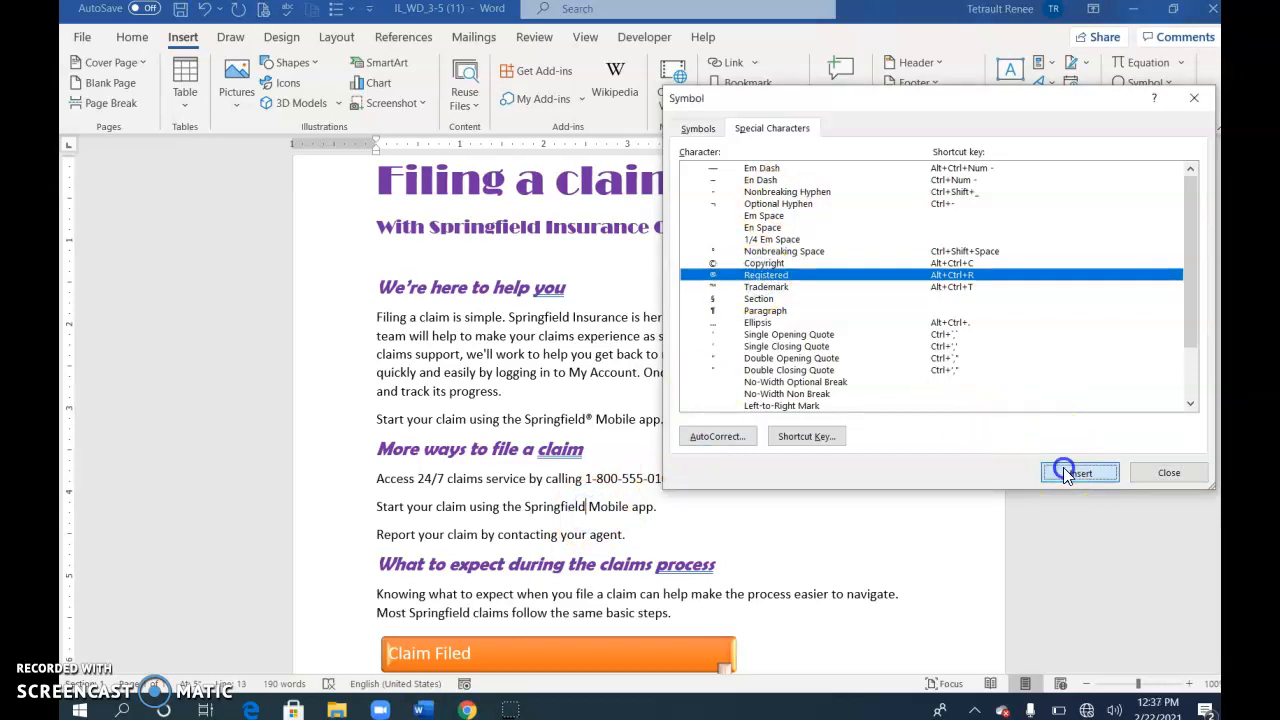
left_click(1186, 482)
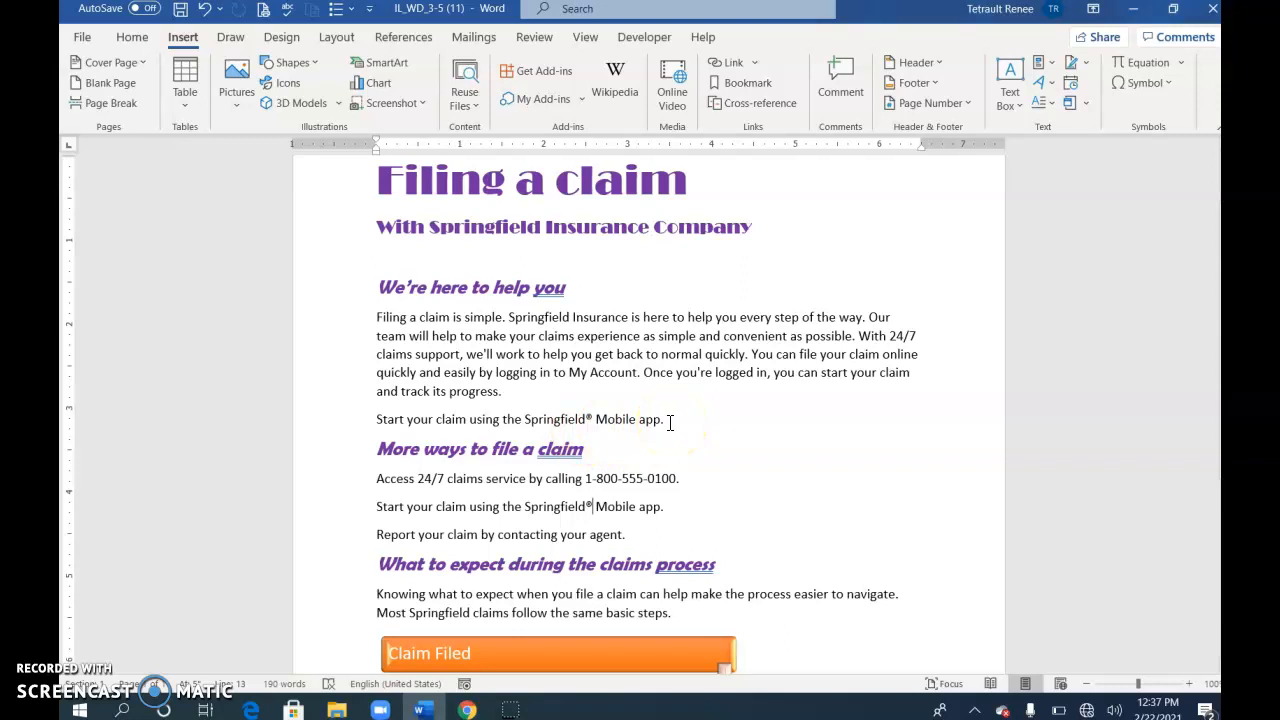
left_click(585, 479)
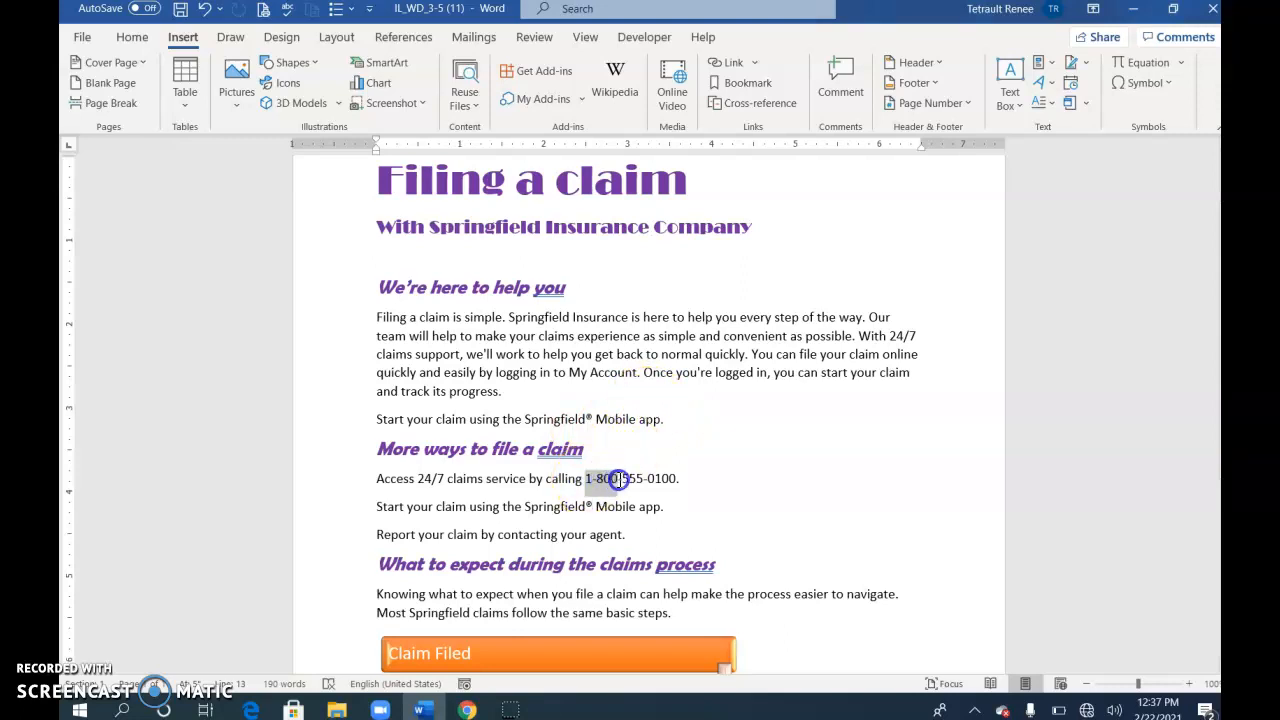
left_click_drag(619, 479, 678, 479)
left_click(772, 450)
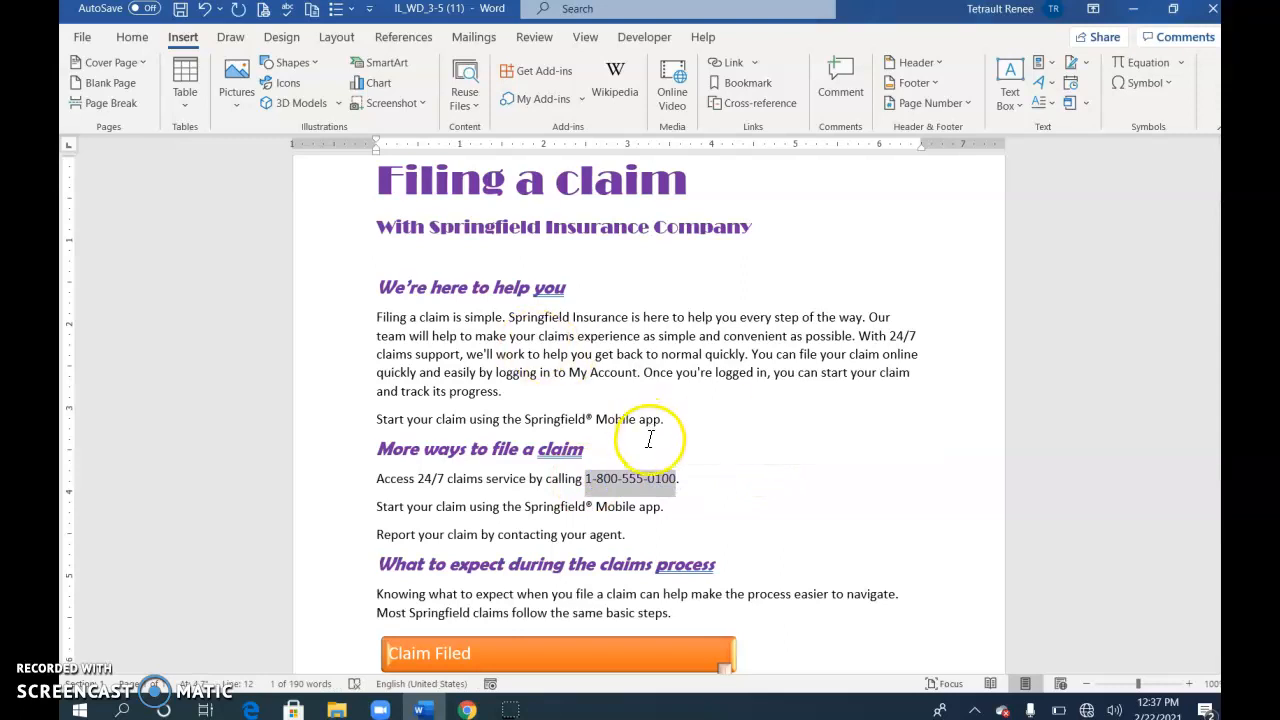
left_click(133, 39)
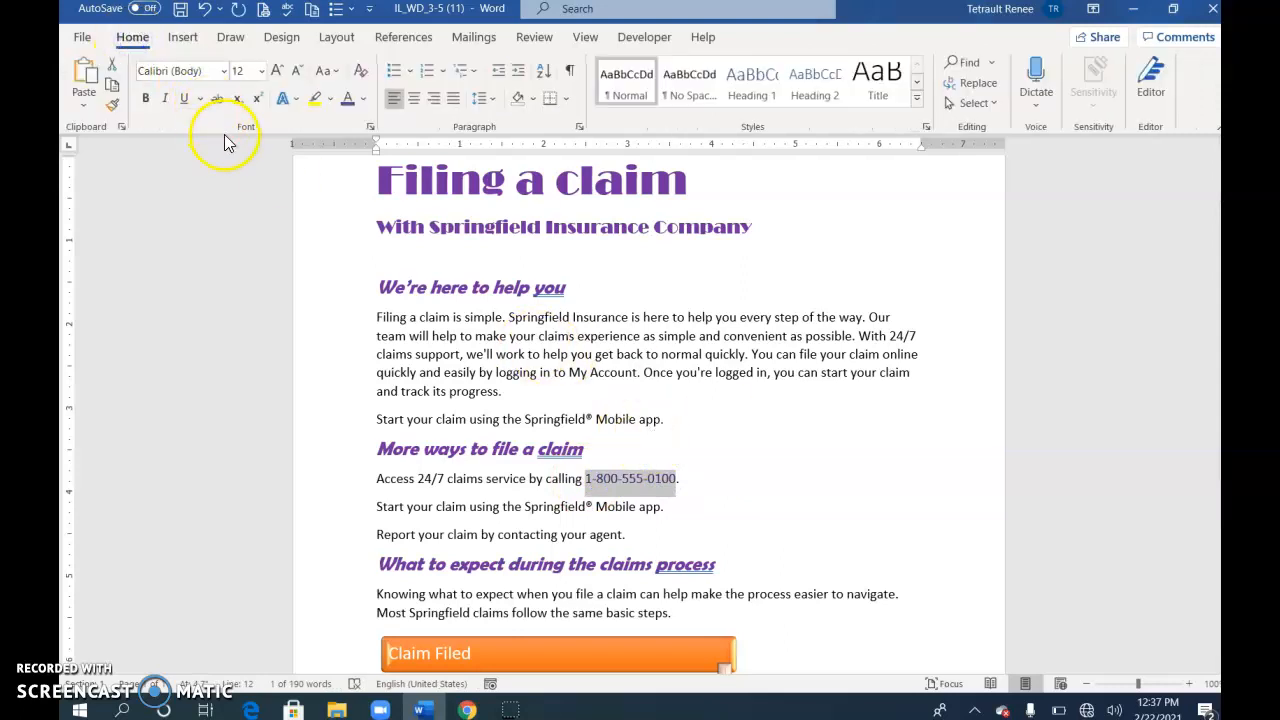
key("ctrl+b")
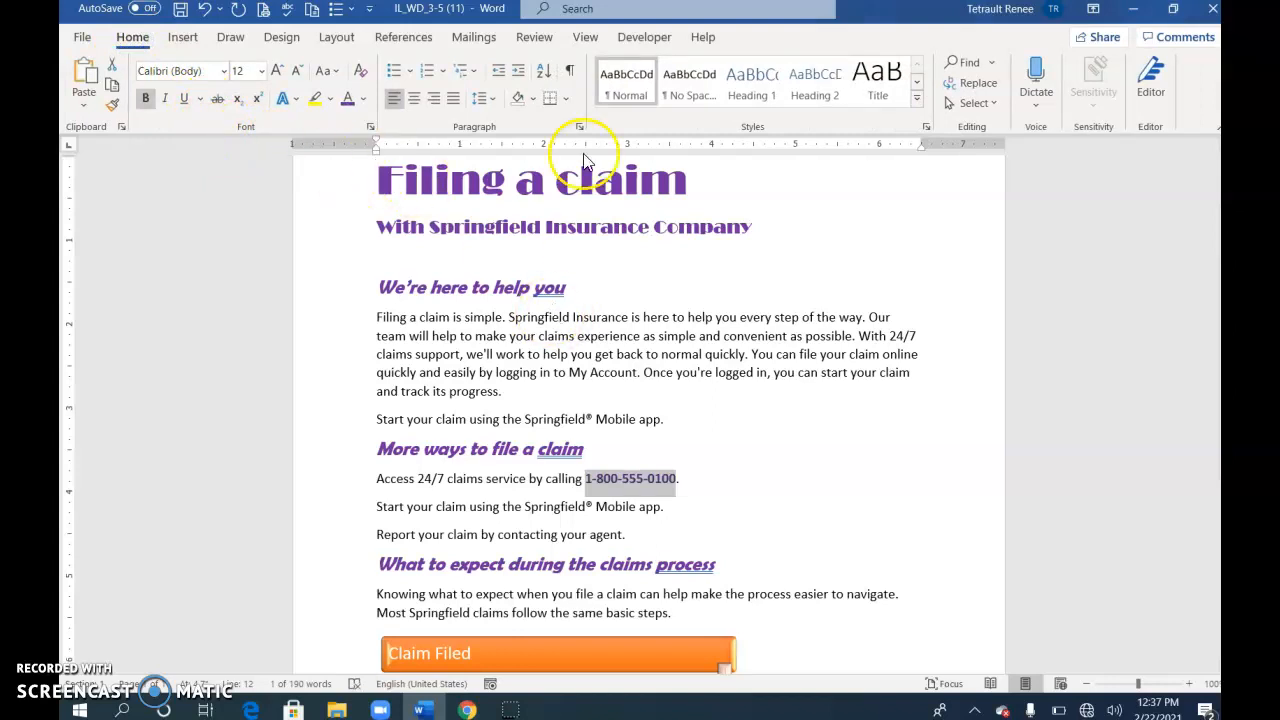
scroll(614, 406, "up", 2)
left_click(654, 418)
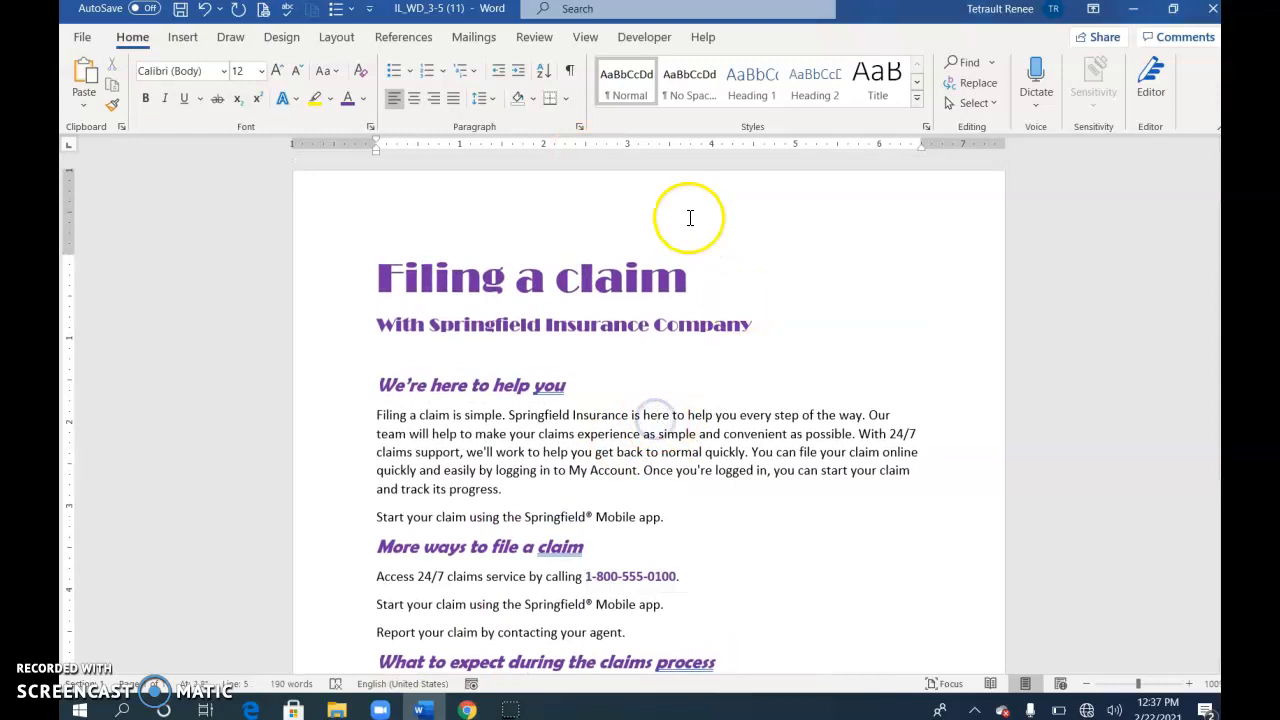
Add a blank footer reading 'Agent:' with the agent's full name, then close the footer
left_click(183, 40)
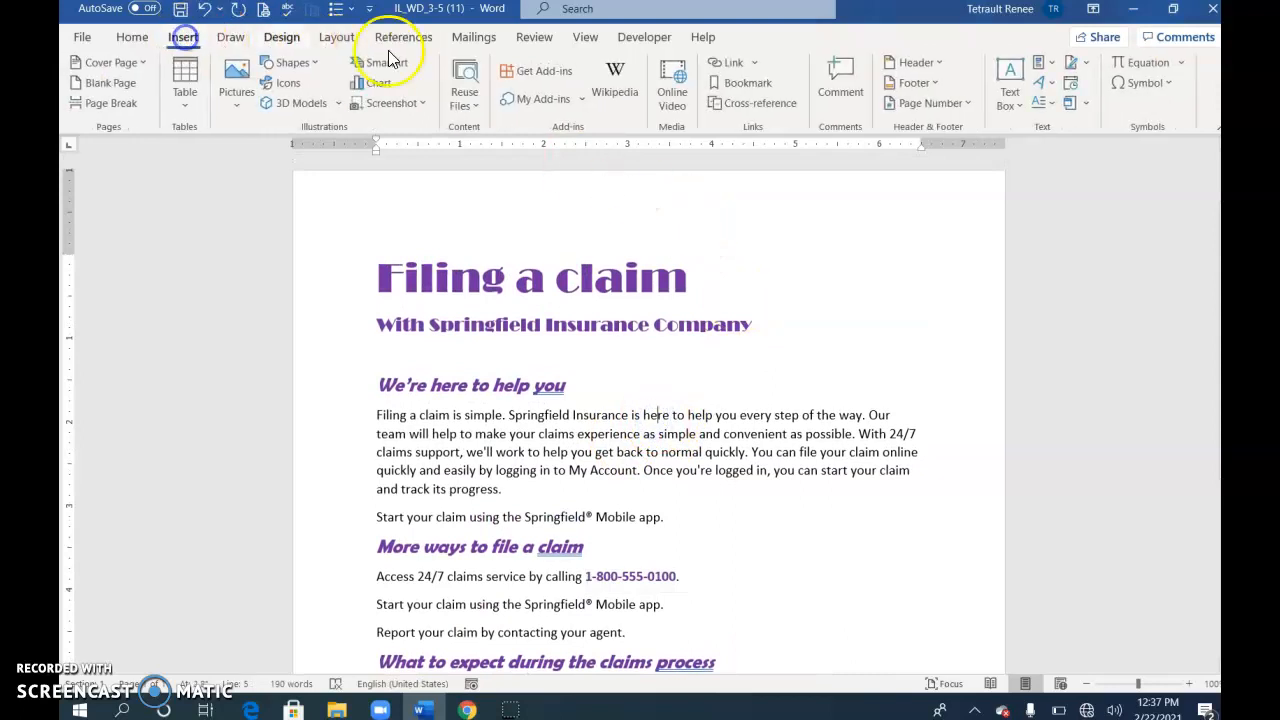
left_click(928, 86)
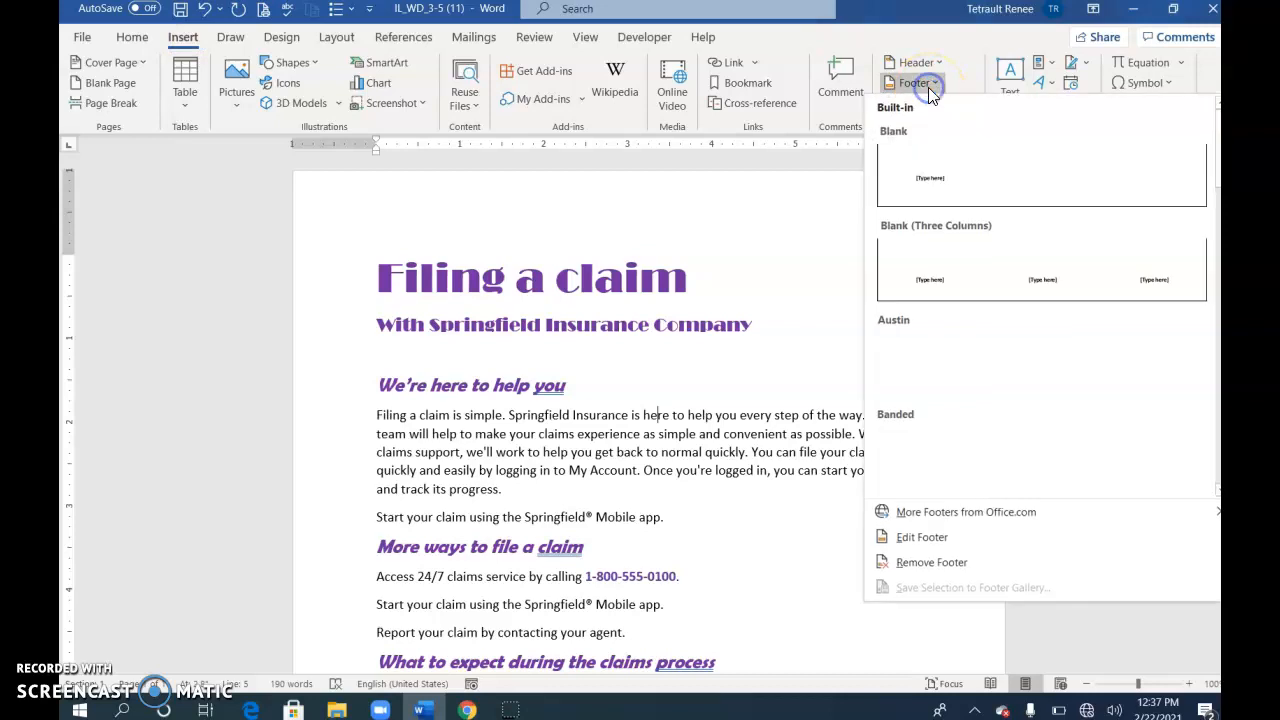
left_click(921, 181)
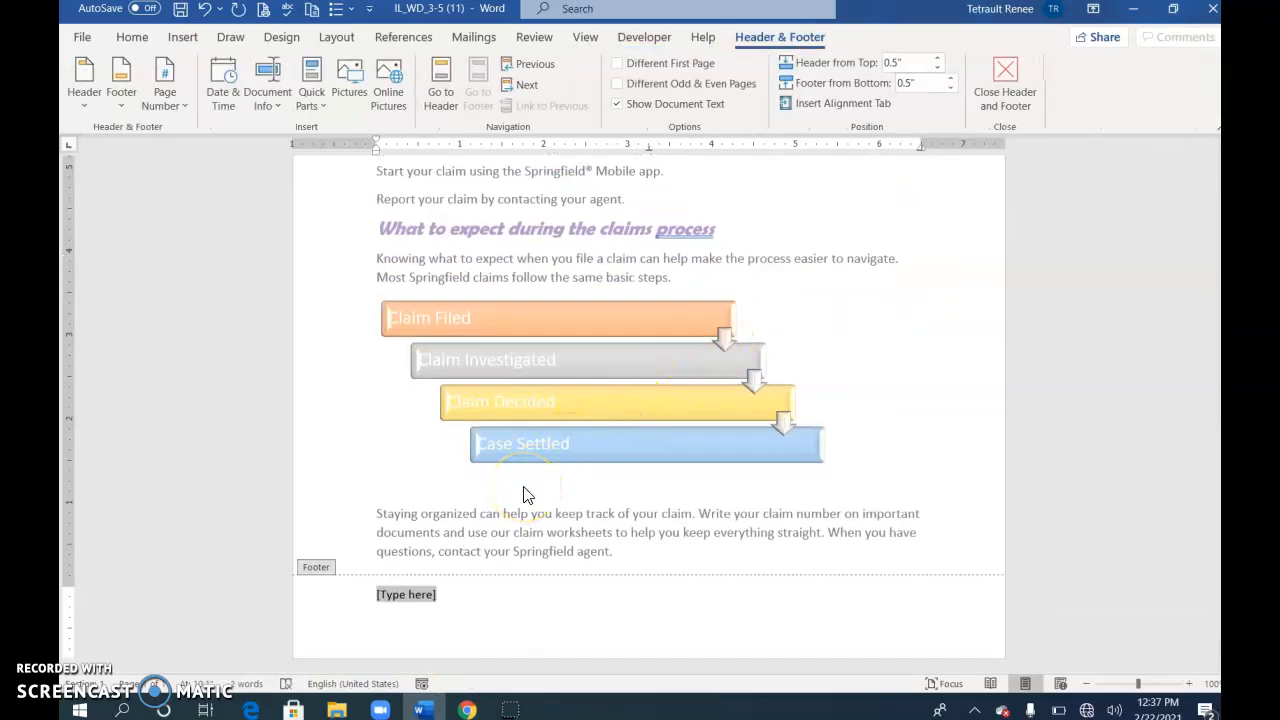
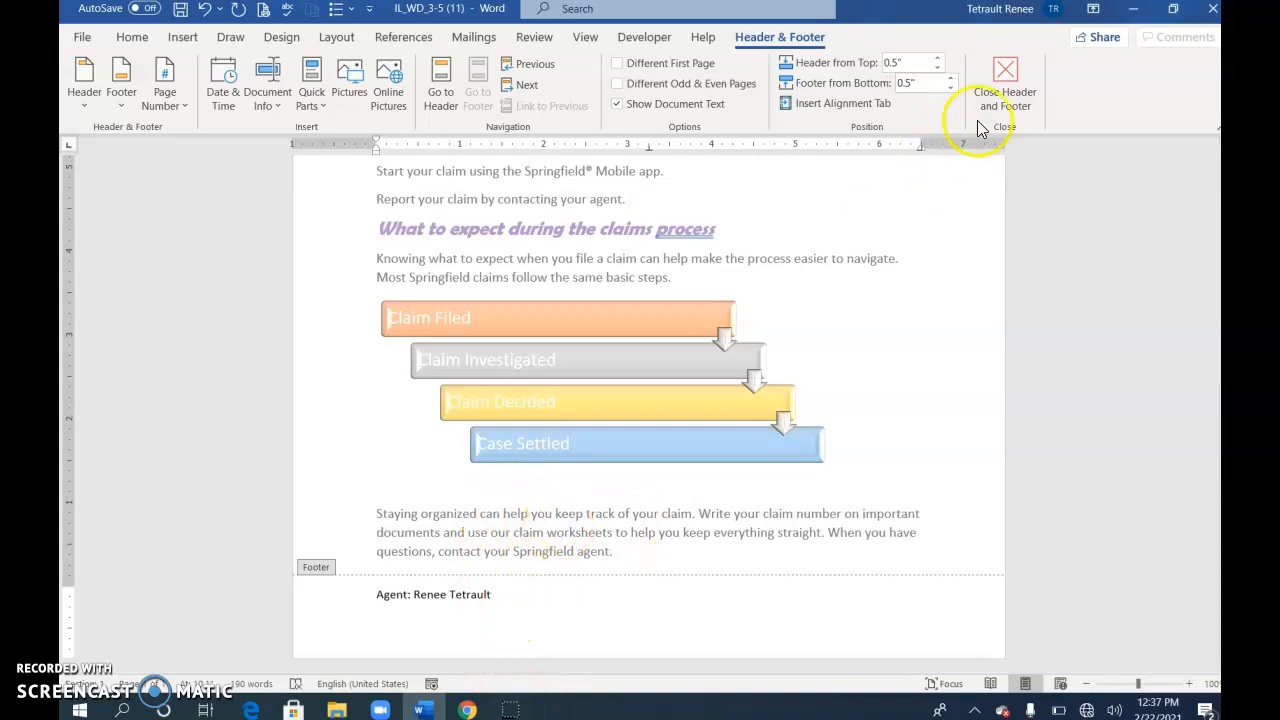
left_click(1006, 82)
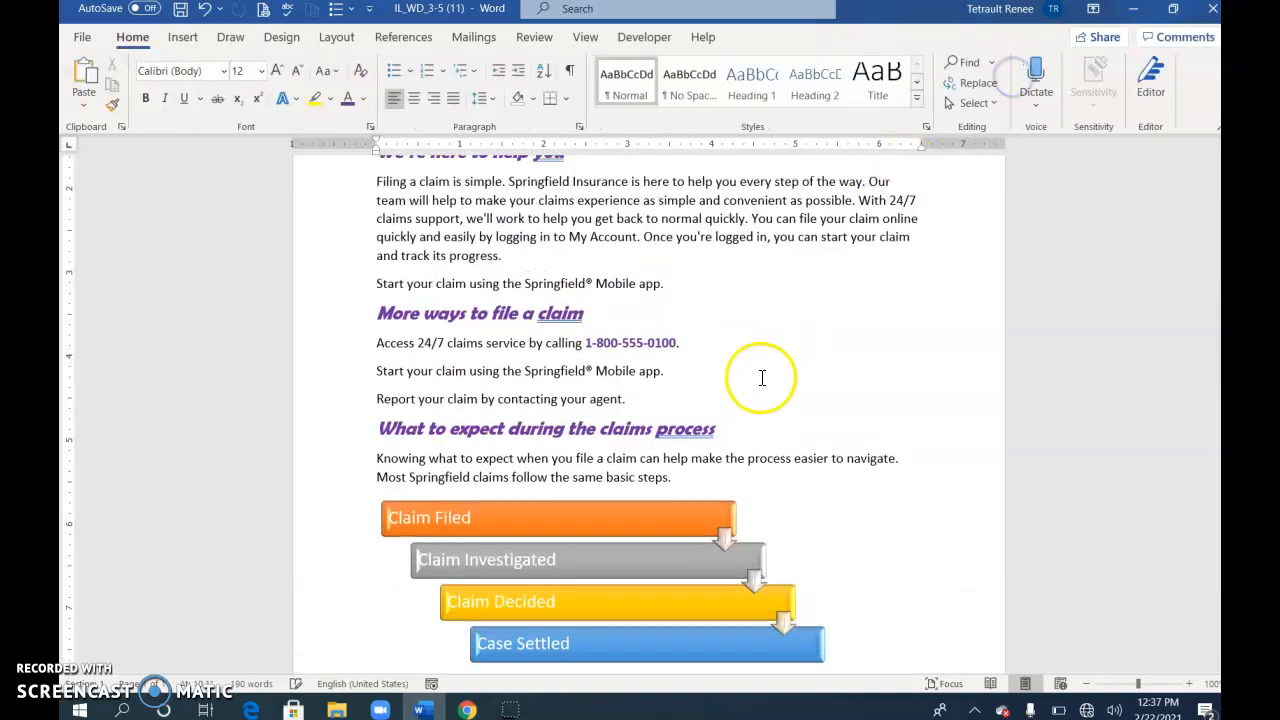
Draw a Star: 32 Points beside the Filing a claim title and type '24/7 Claims Support' in it
scroll(764, 372, "up", 5)
scroll(764, 372, "up", 1)
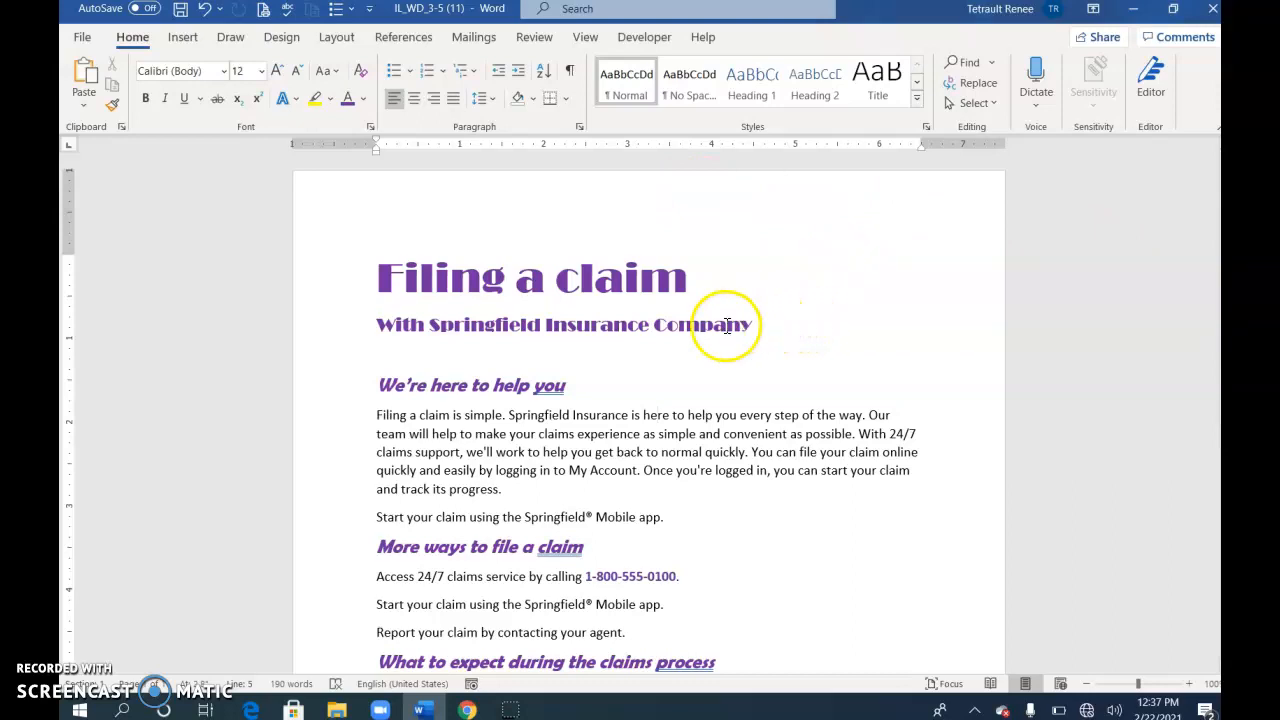
left_click(180, 37)
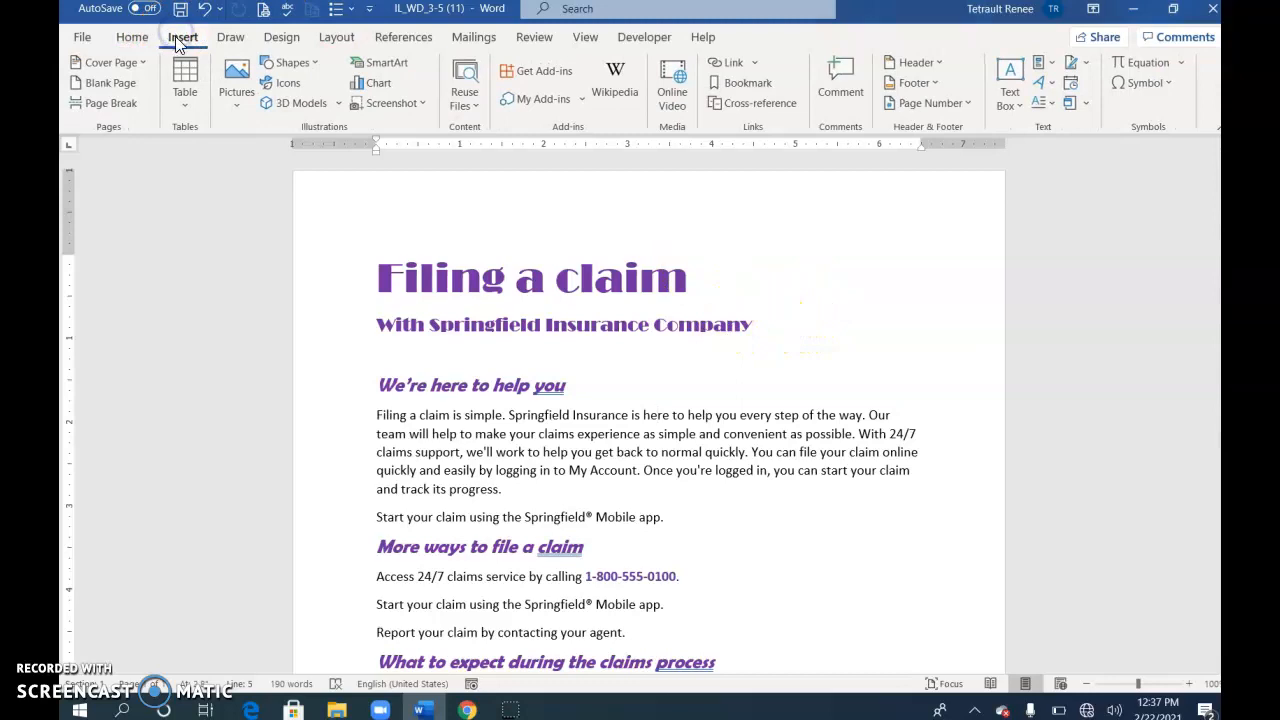
left_click(293, 62)
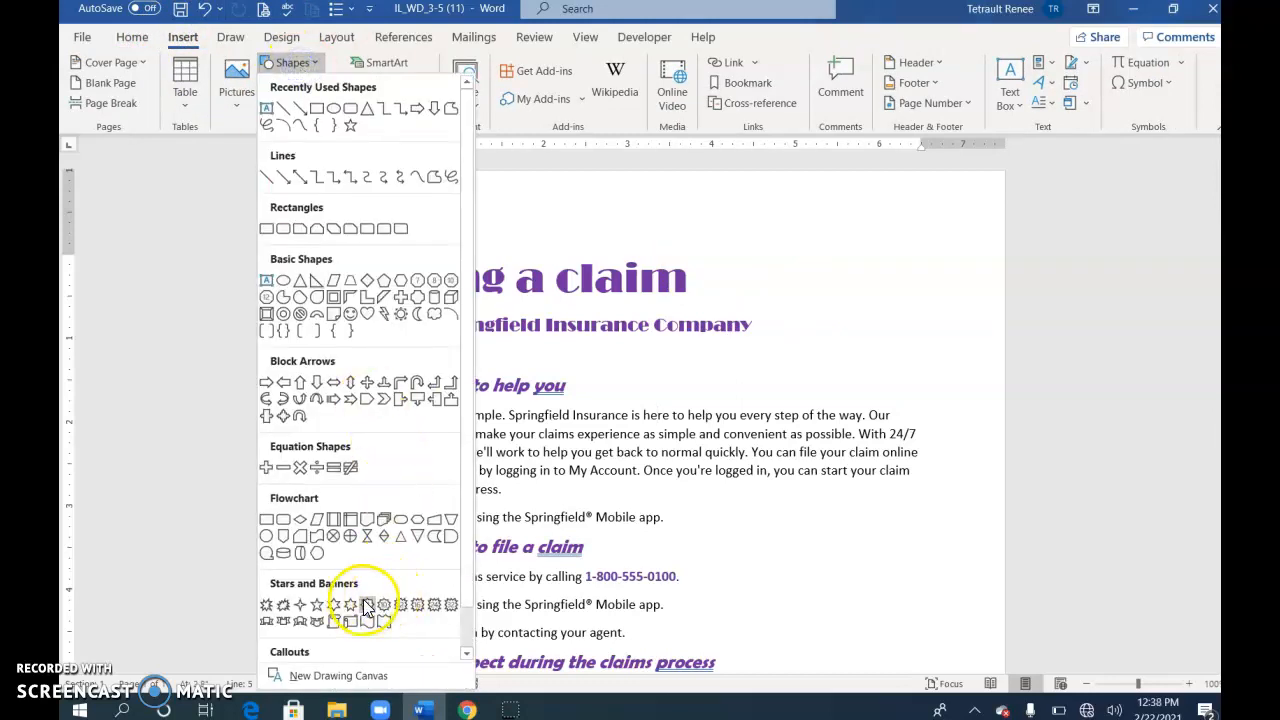
left_click(451, 605)
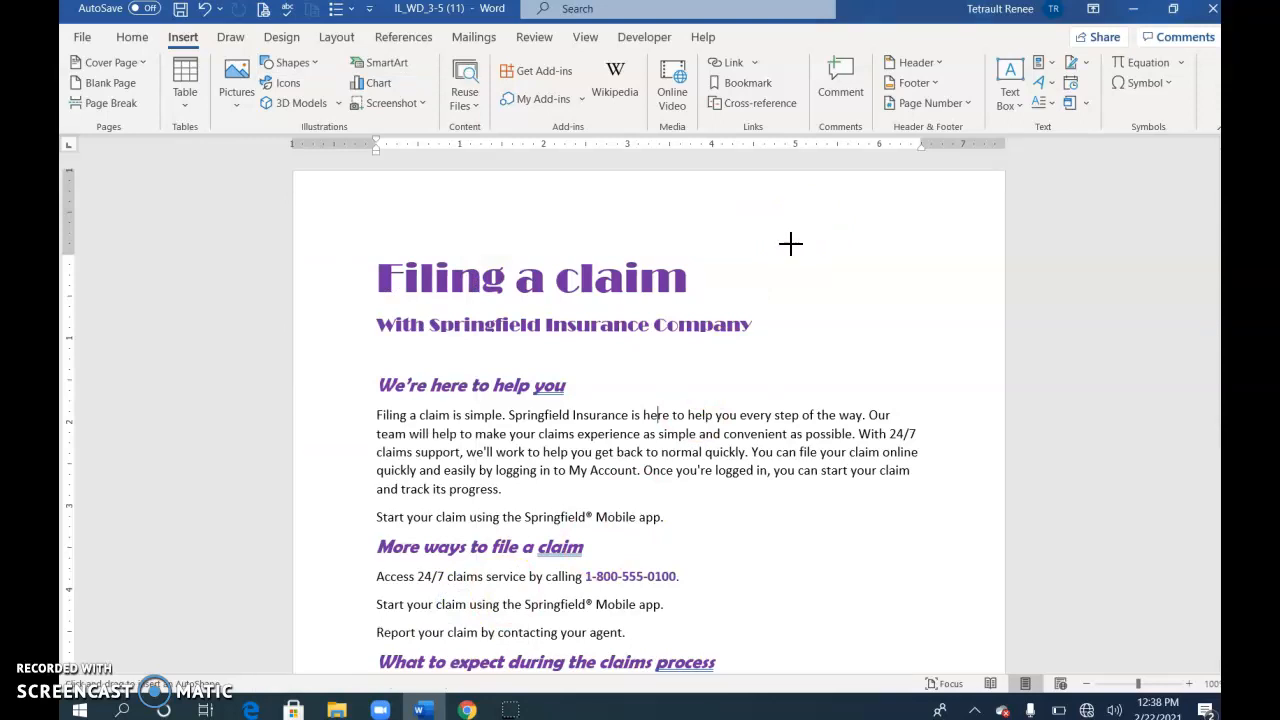
mouse_move(776, 244)
left_mouse_down()
mouse_move(786, 271)
mouse_move(938, 371)
left_mouse_up()
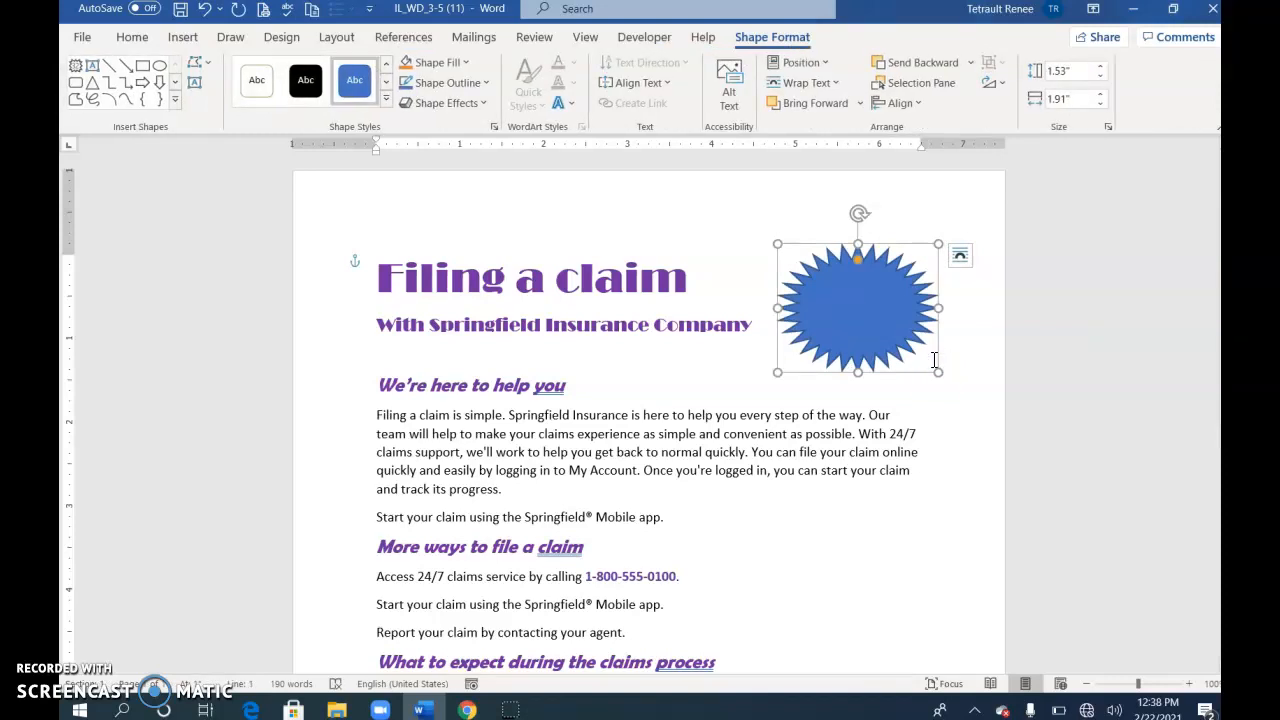
type("24/7")
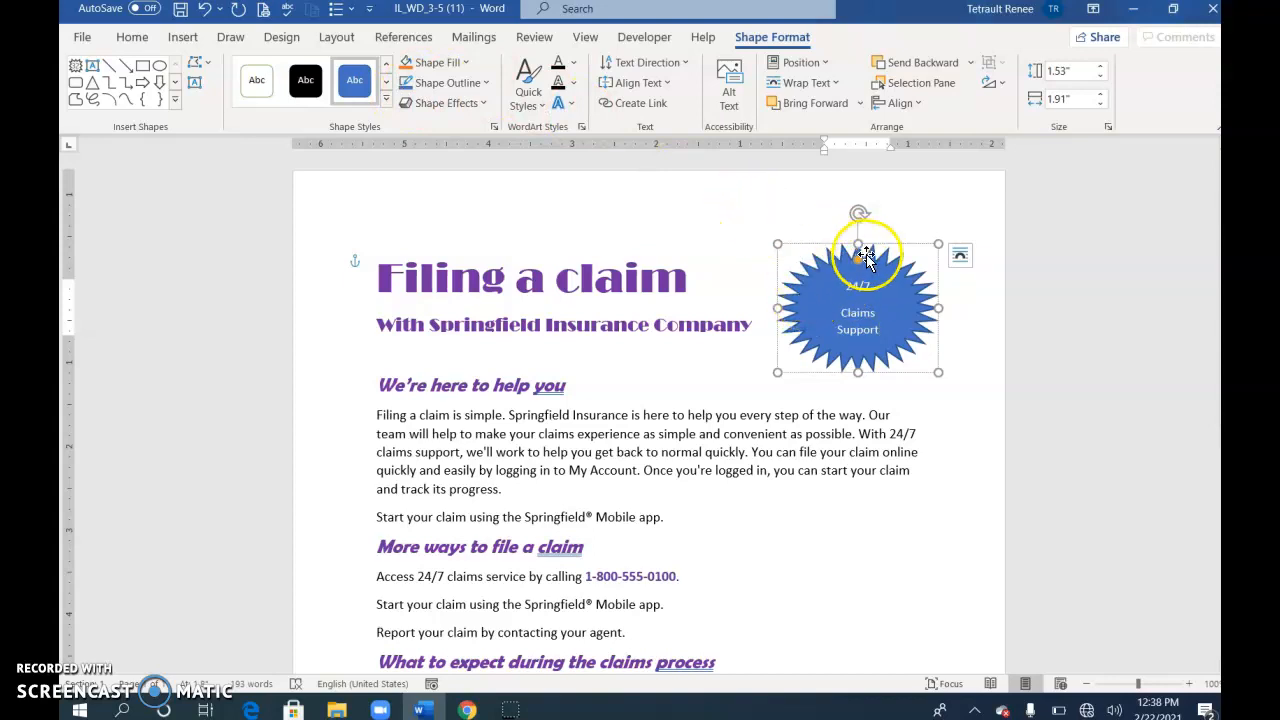
Give the starburst a purple 3 pt outline with the Sketched Scribble style
left_click(450, 90)
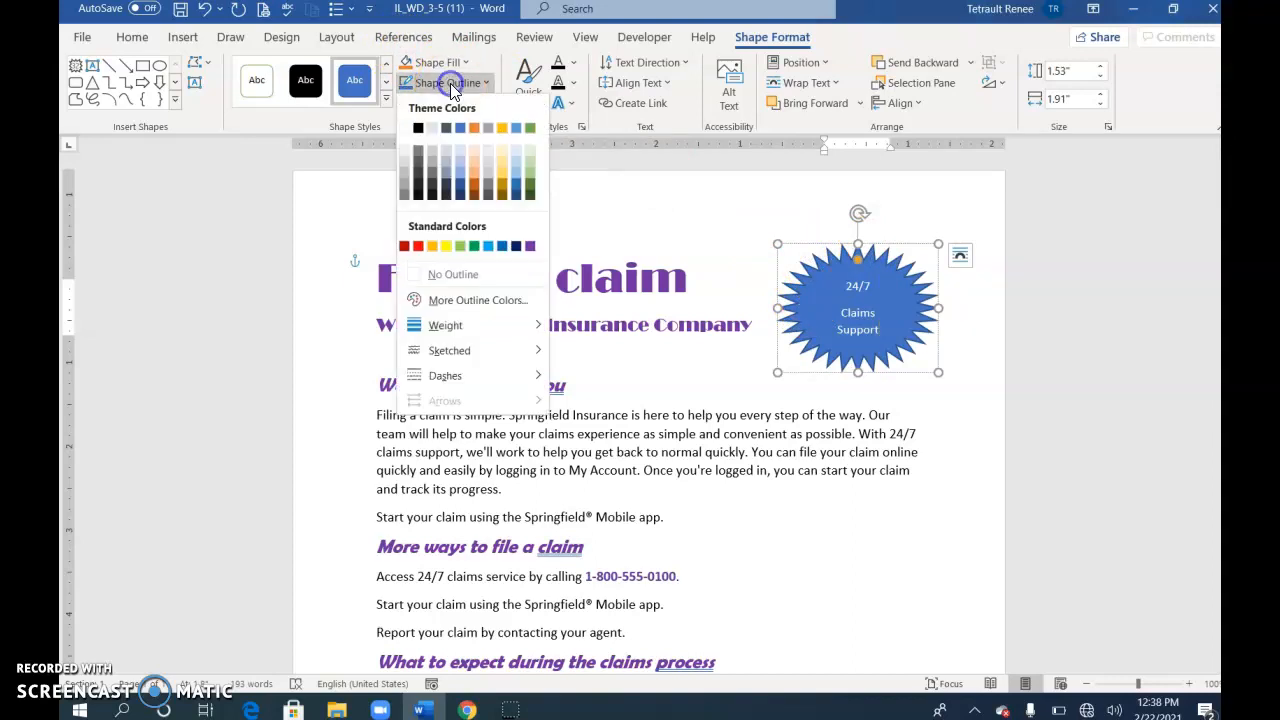
left_click(531, 247)
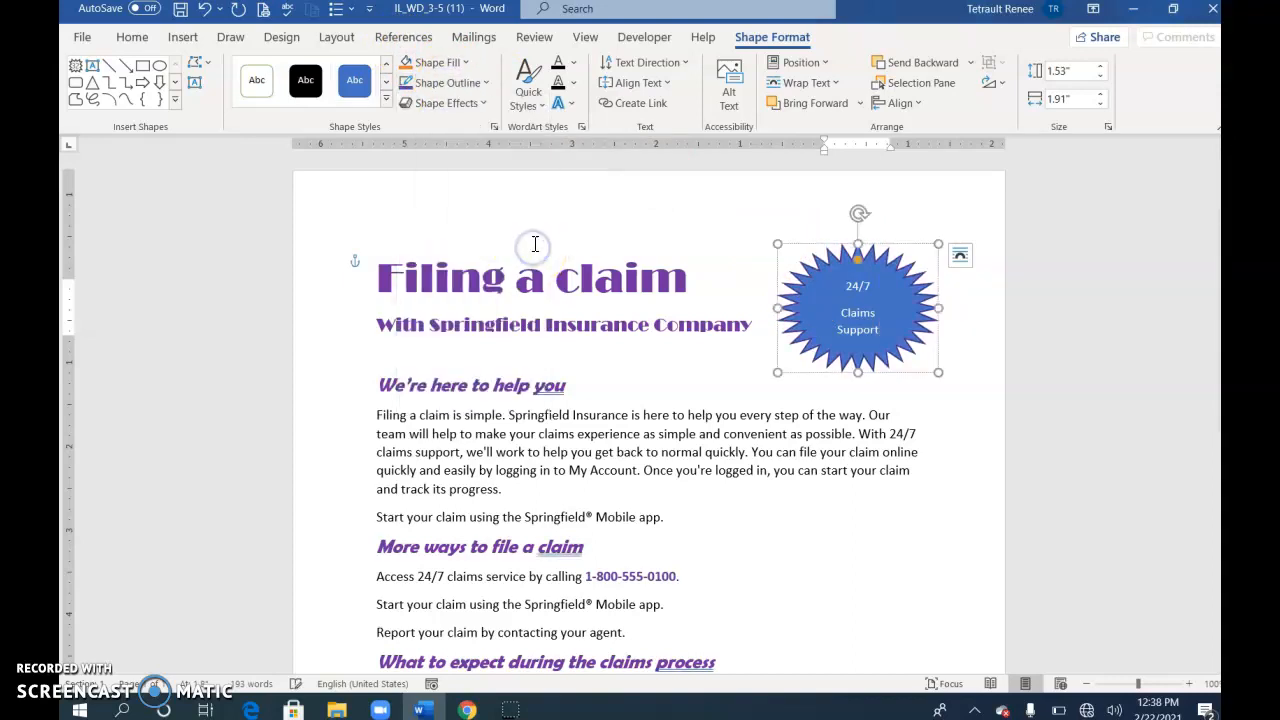
left_click(462, 88)
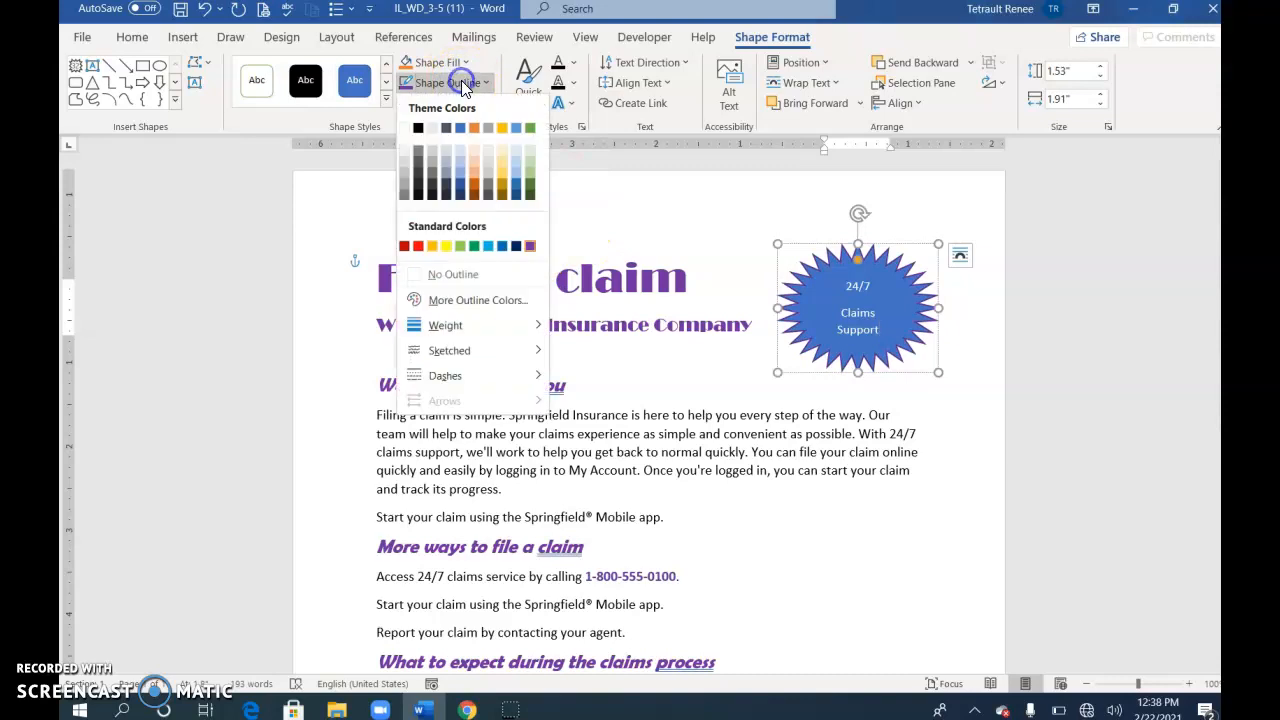
left_click(445, 326)
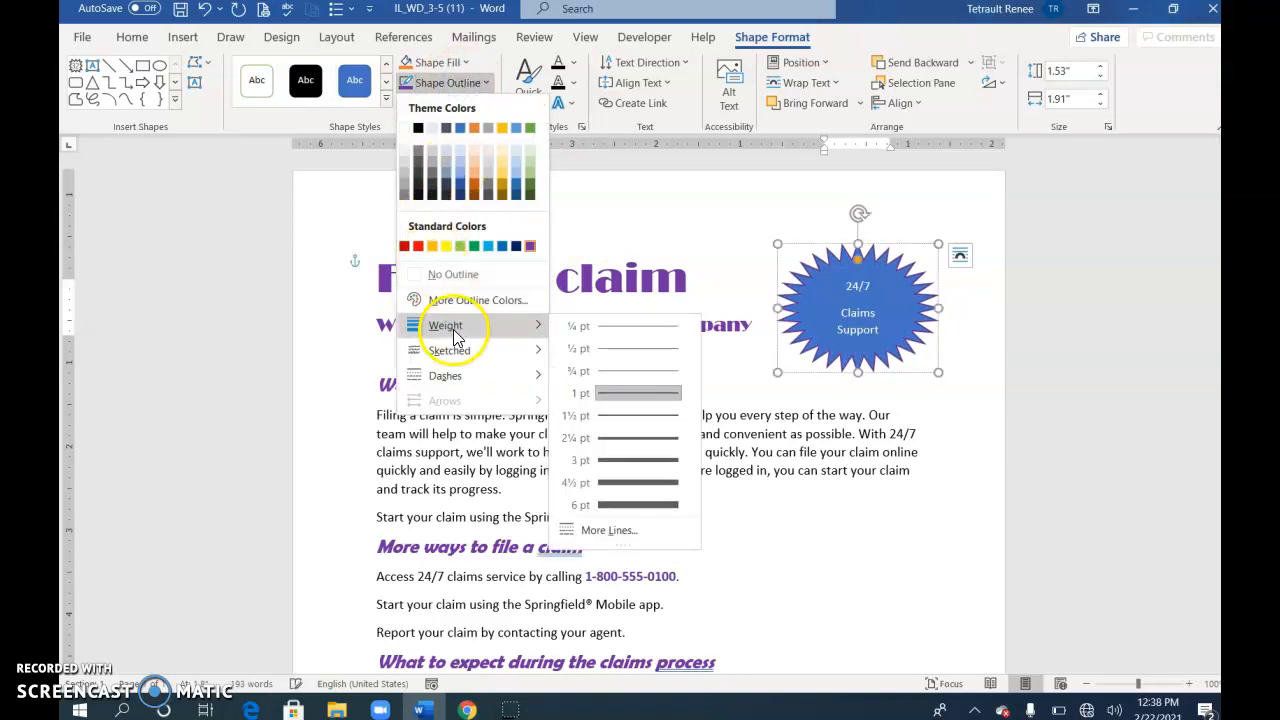
left_click(629, 460)
left_click(460, 86)
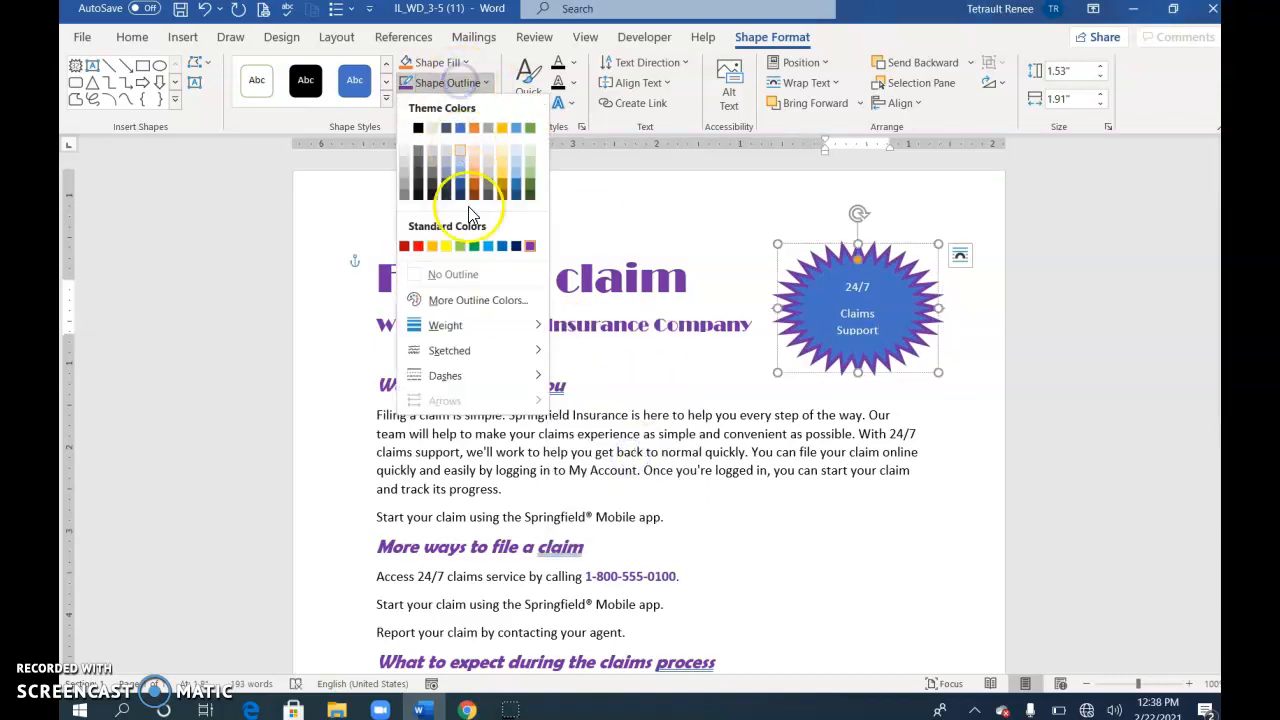
mouse_move(487, 358)
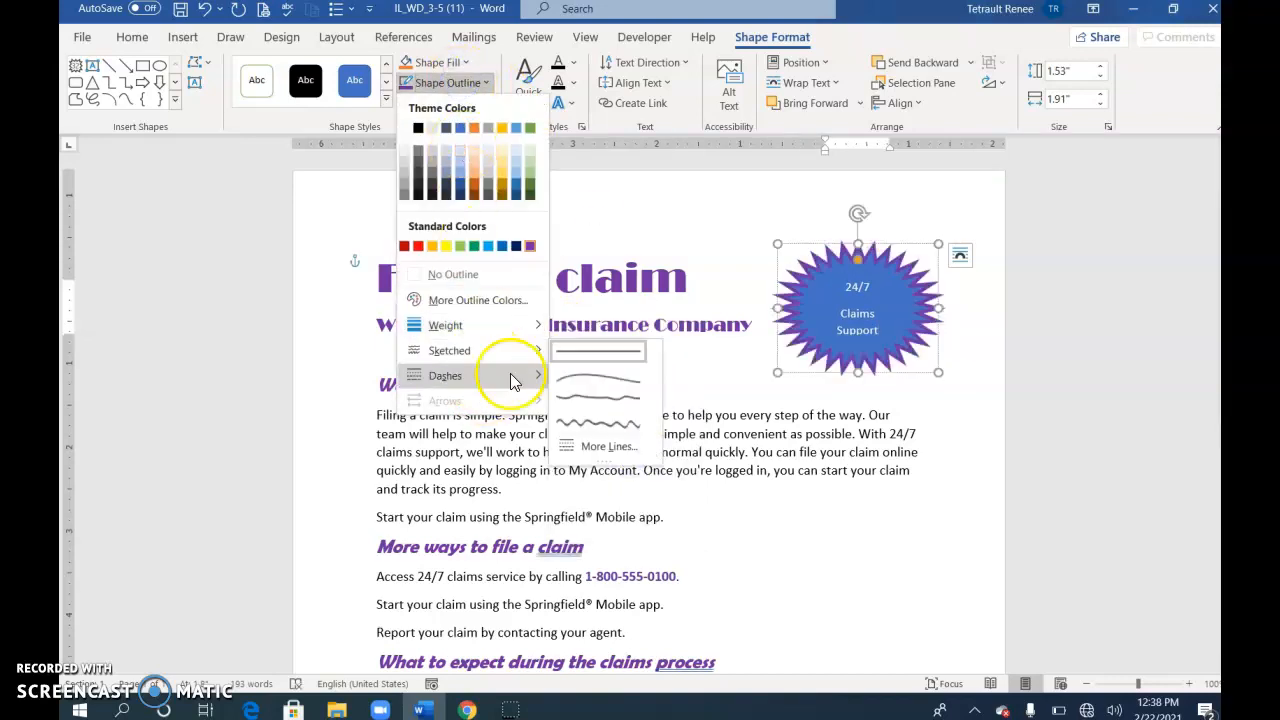
left_click(583, 420)
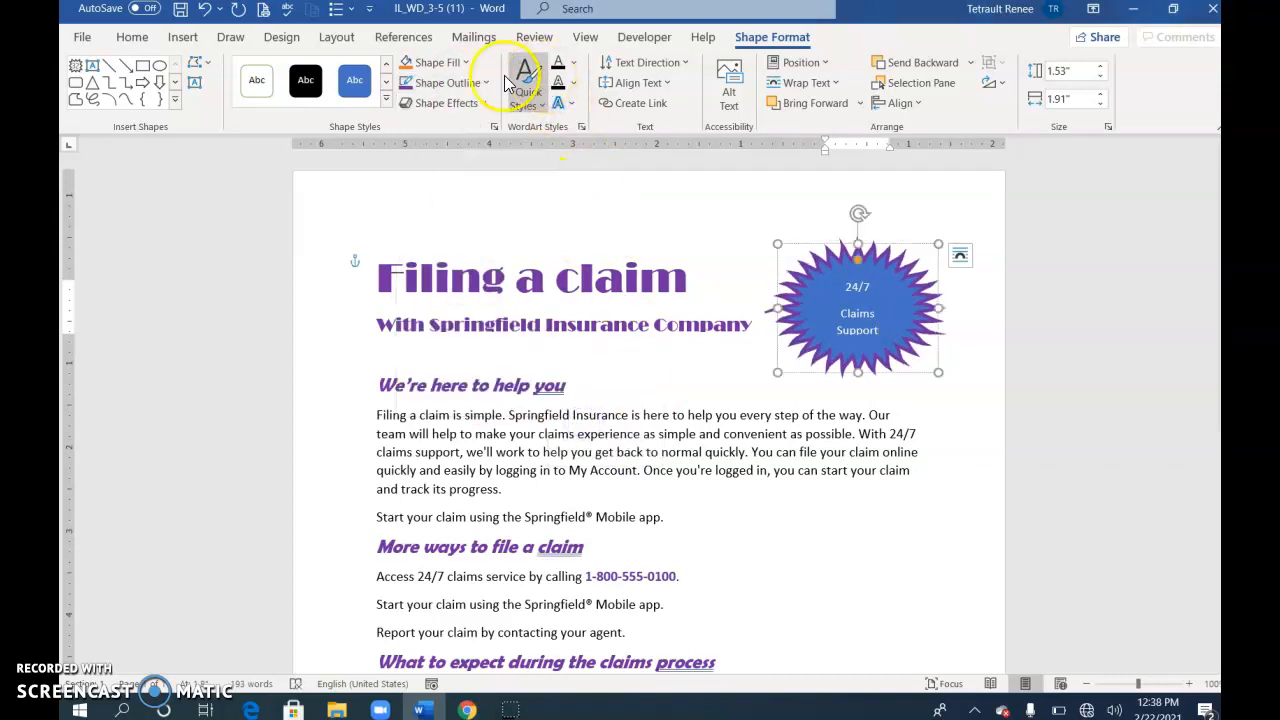
Fill the starburst with light lavender-blue from the Standard colours palette
left_click(431, 63)
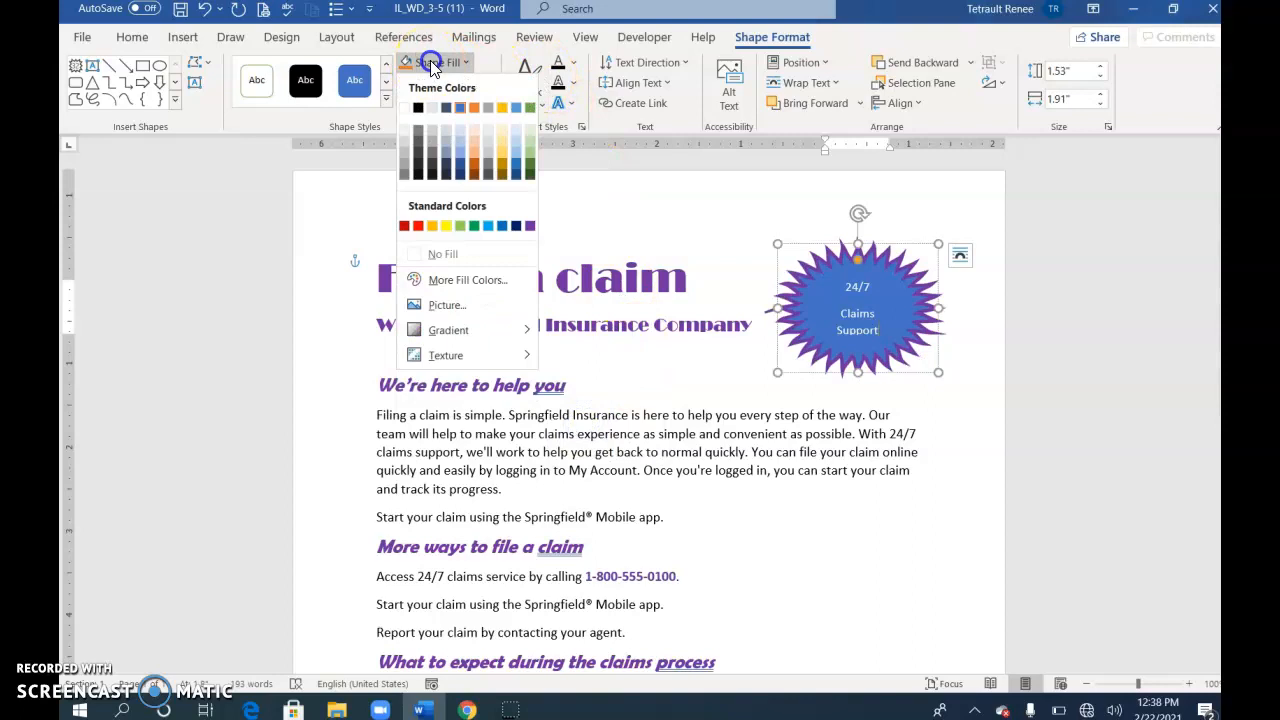
left_click(449, 281)
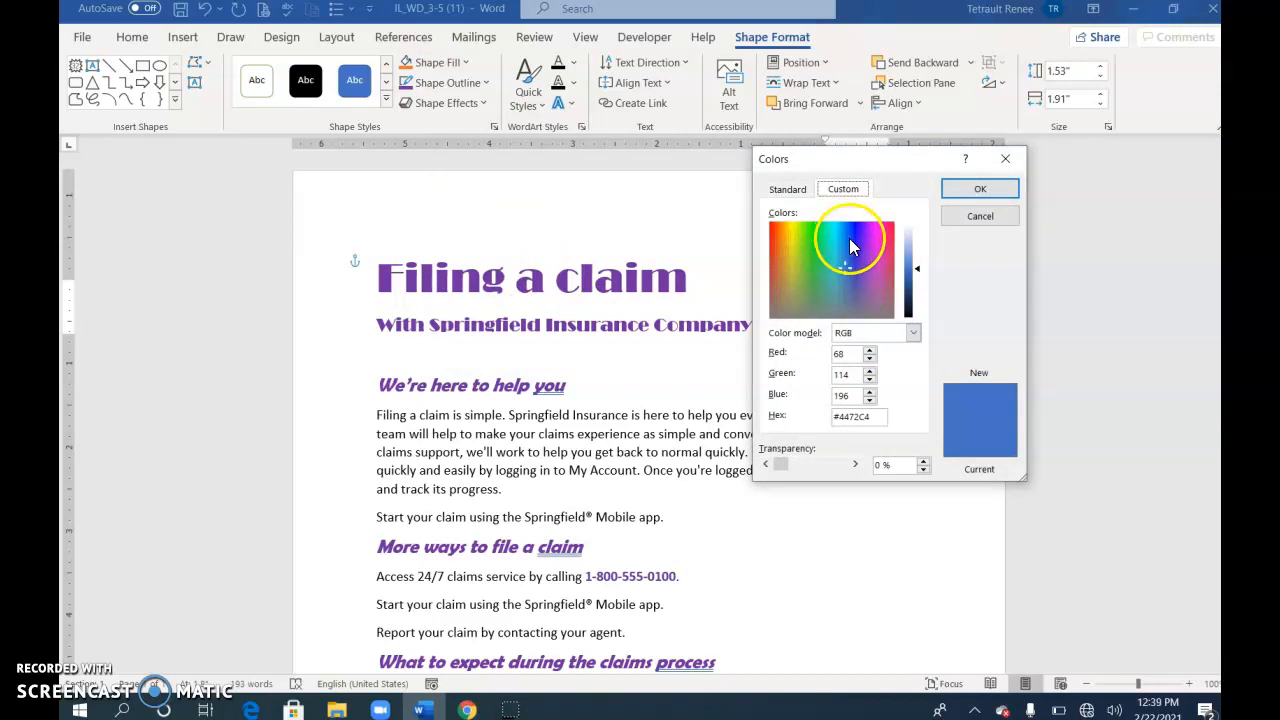
left_click(781, 190)
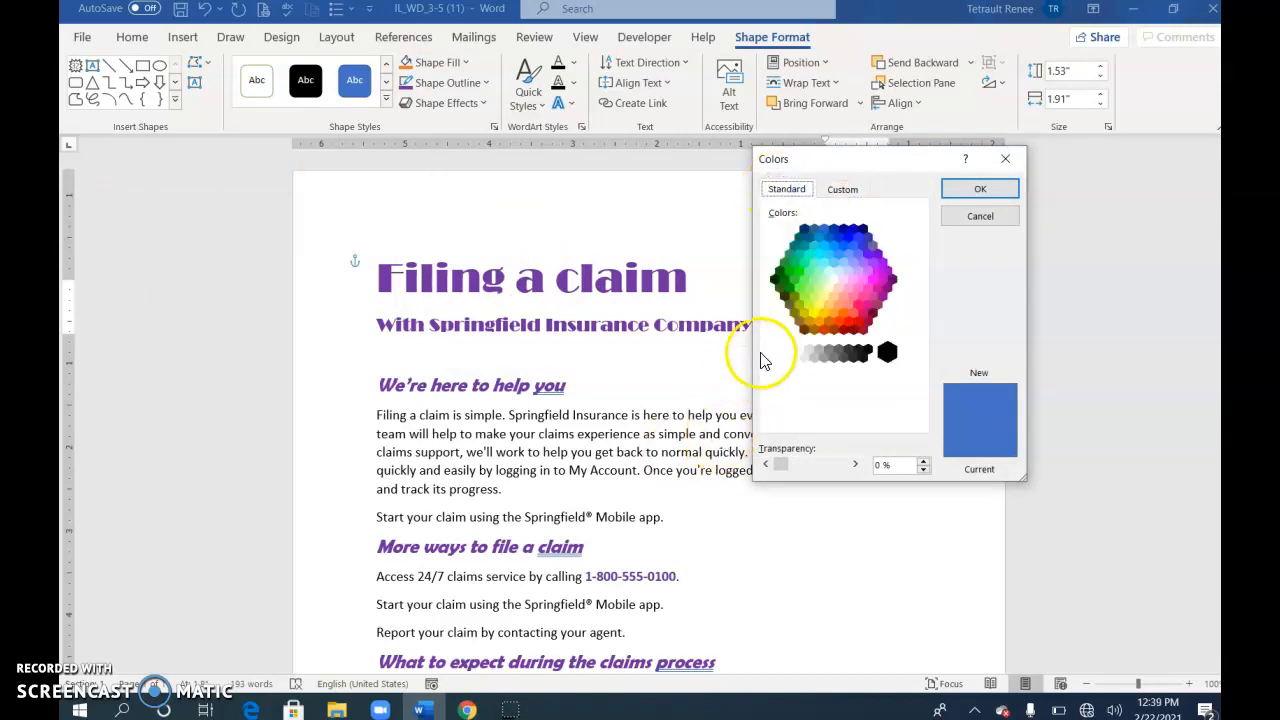
left_click(855, 268)
left_click(975, 191)
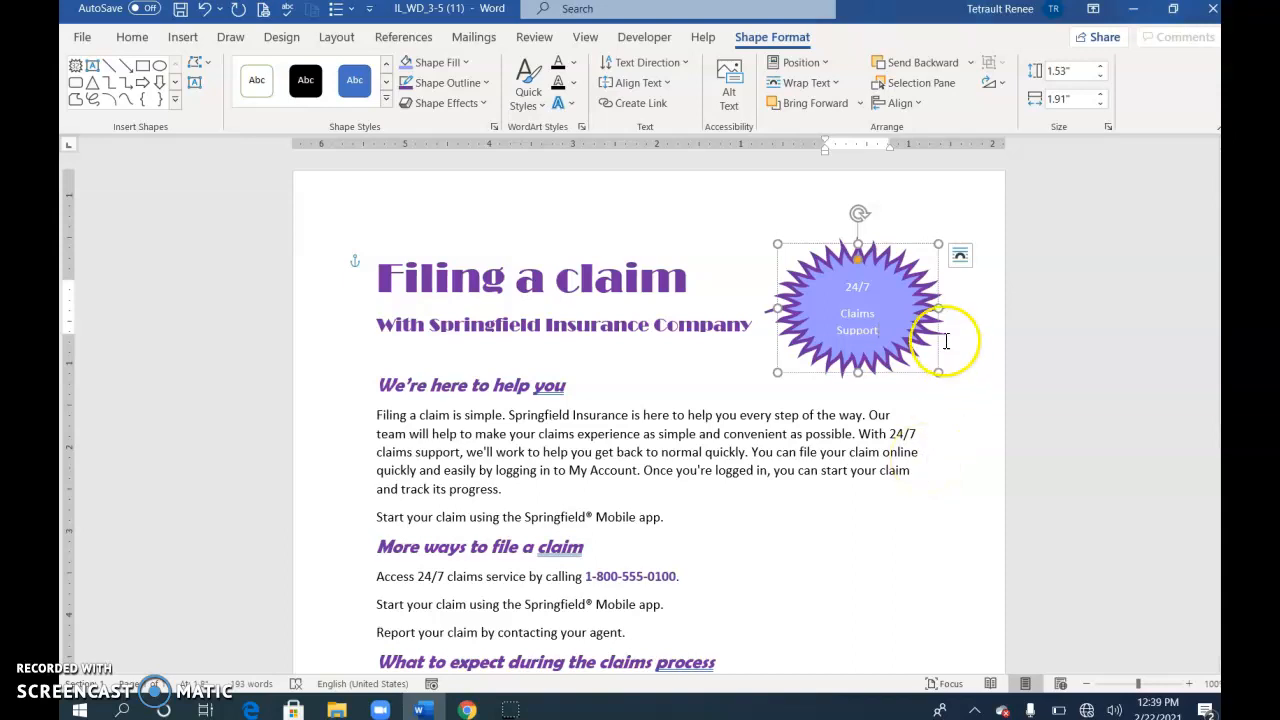
Increase the starburst's '24/7 Claims Support' text to 14 pt
triple_click(884, 328)
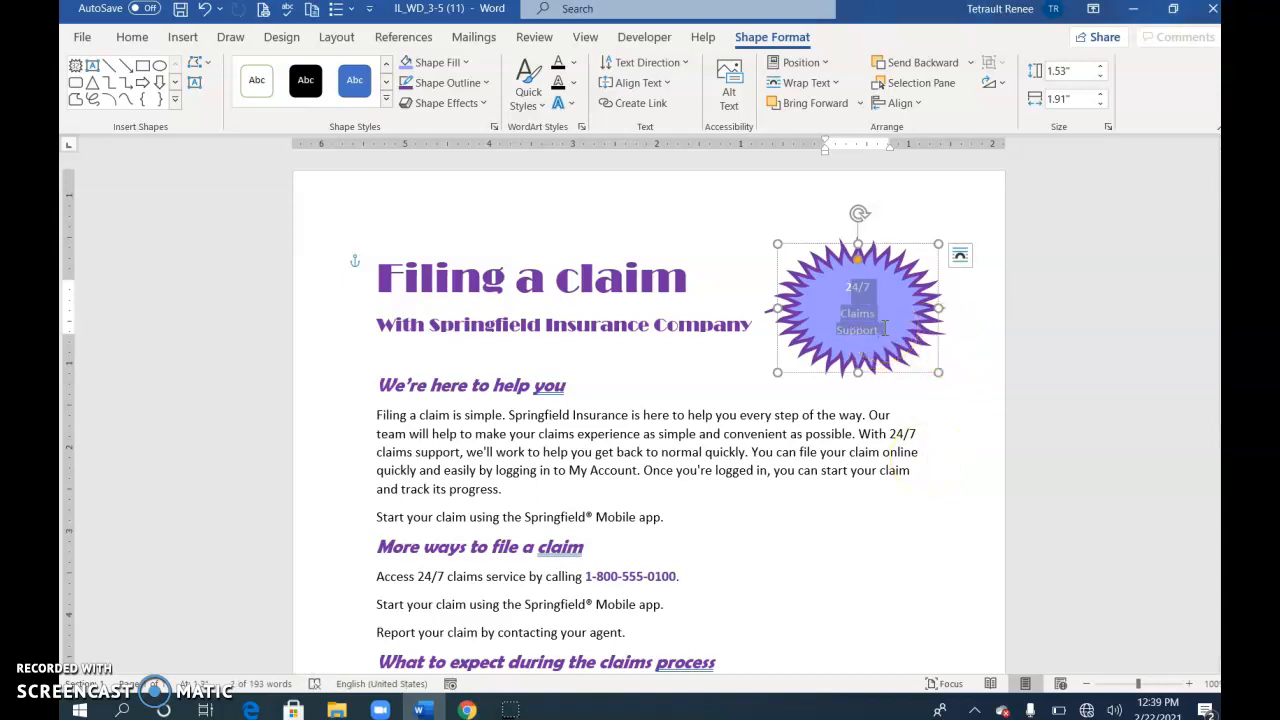
left_click(132, 37)
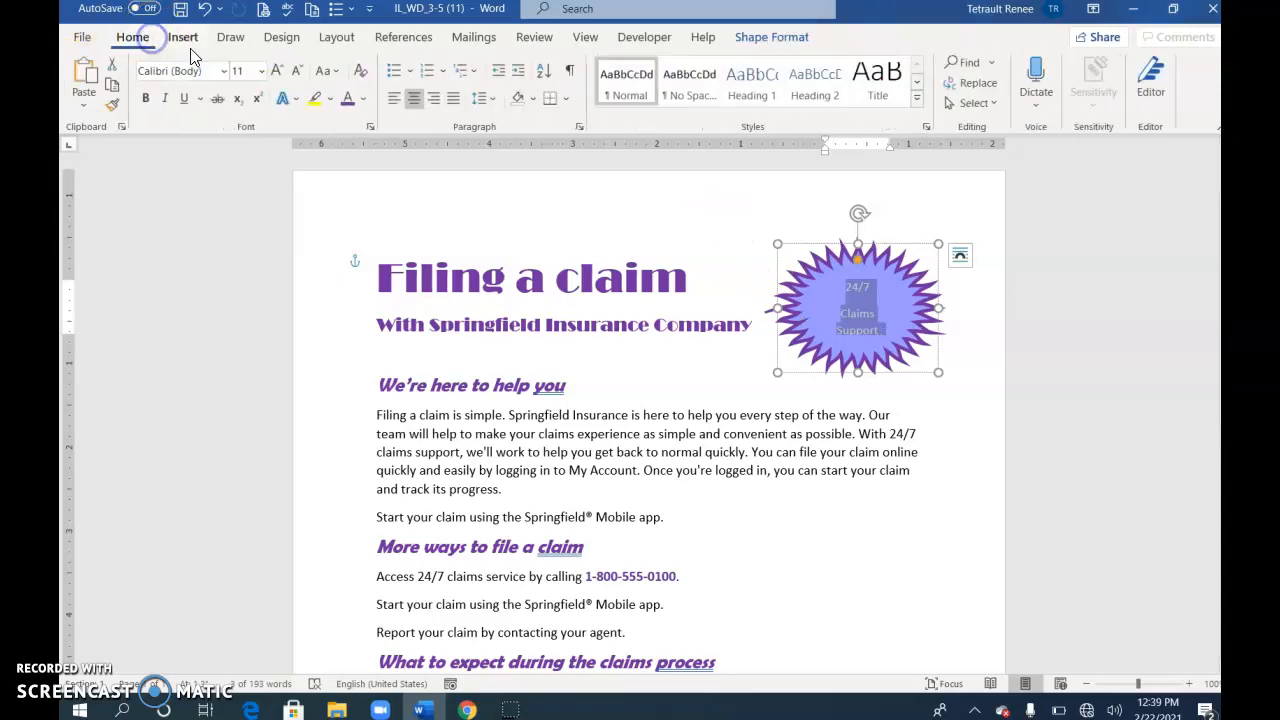
left_click(283, 74)
left_click(283, 72)
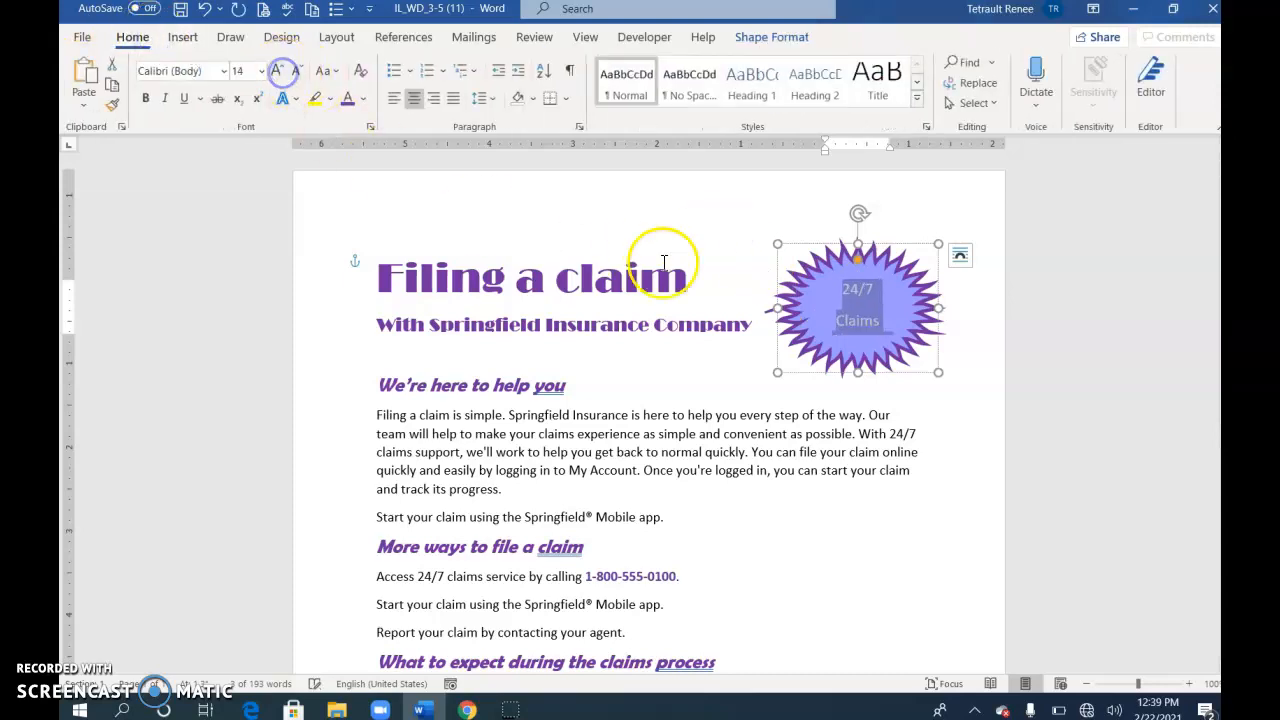
Stretch the starburst taller so 'Support' shows and nudge it up beside the title
left_click_drag(855, 371, 860, 401)
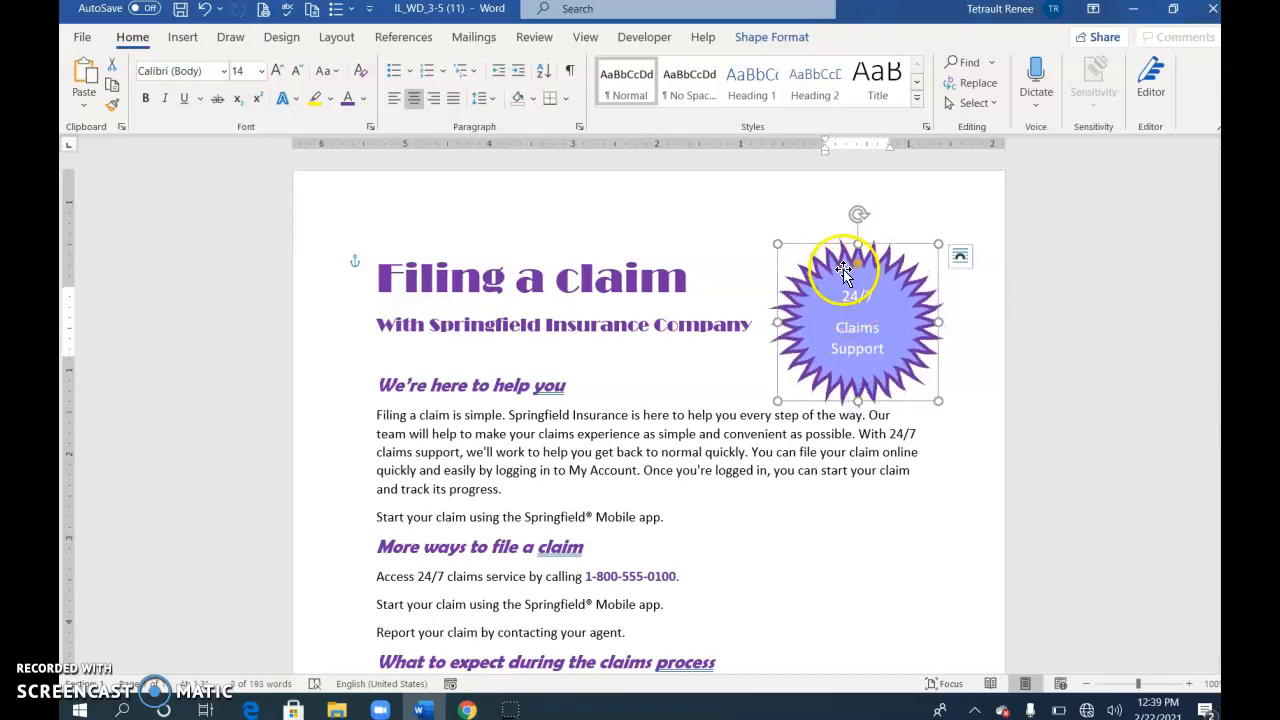
mouse_move(835, 265)
left_mouse_down()
mouse_move(828, 234)
mouse_move(789, 238)
mouse_move(862, 228)
mouse_move(831, 256)
left_mouse_up()
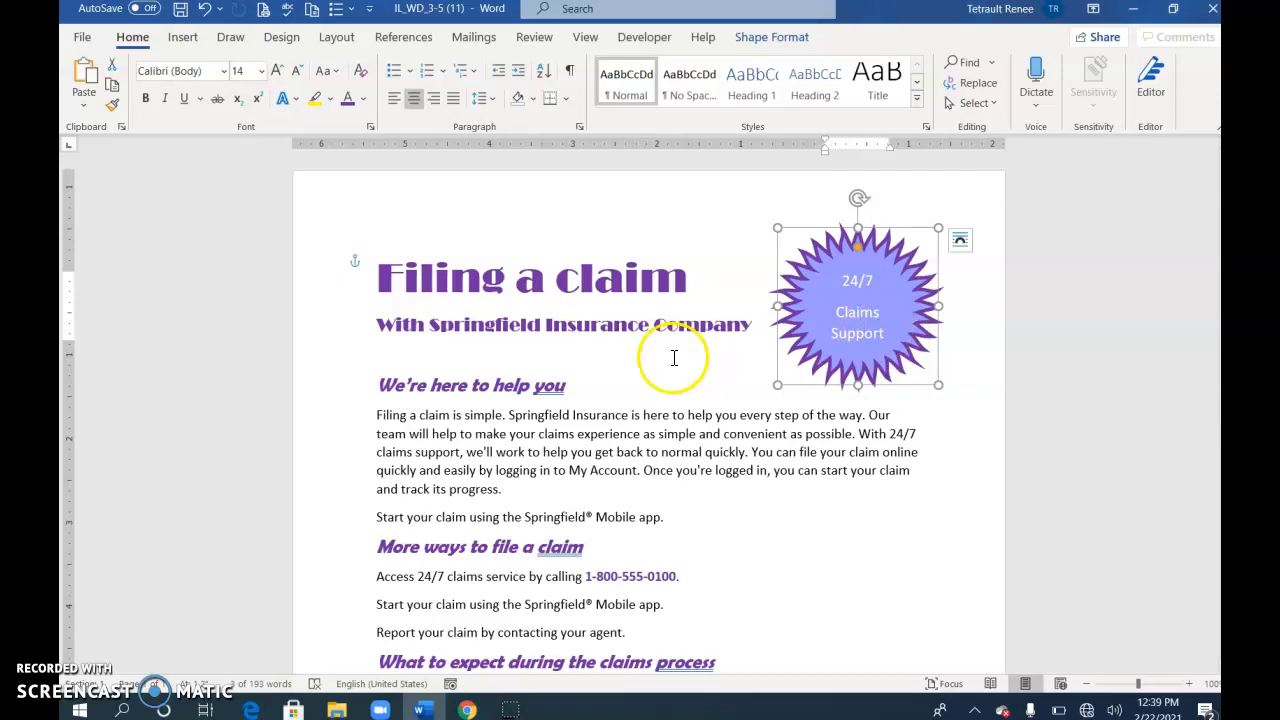
left_click(571, 278)
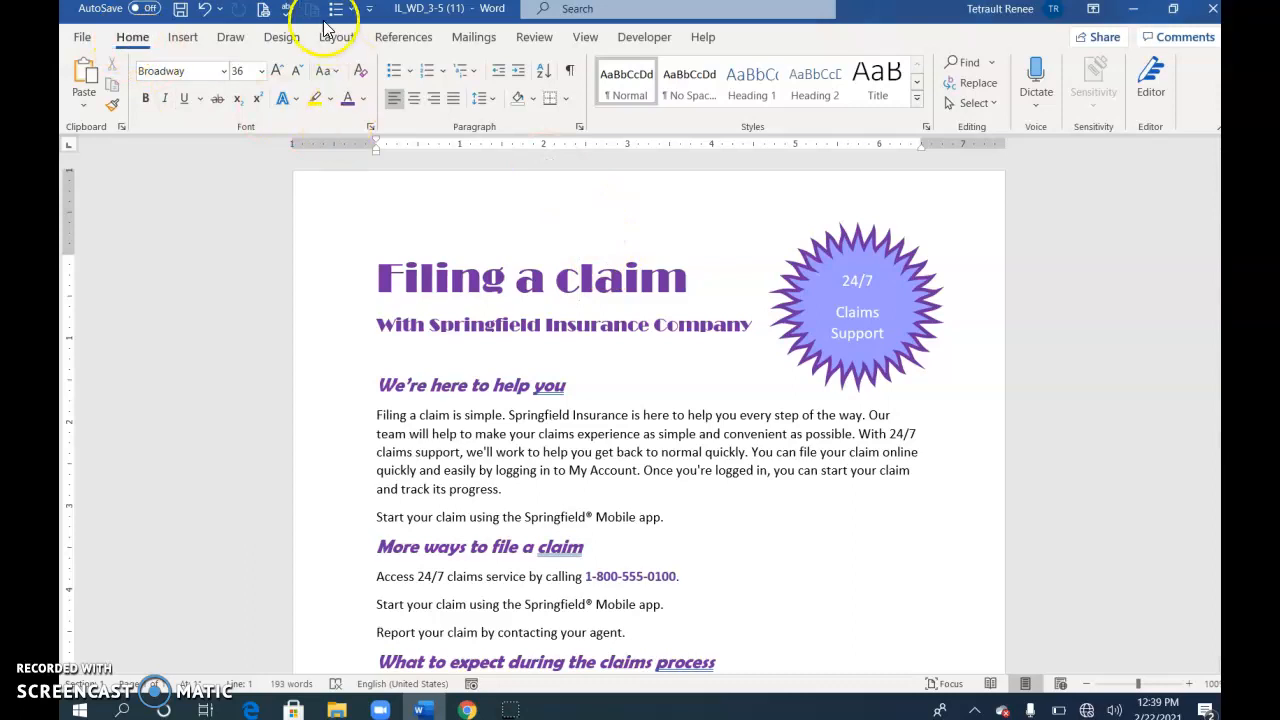
left_click(275, 37)
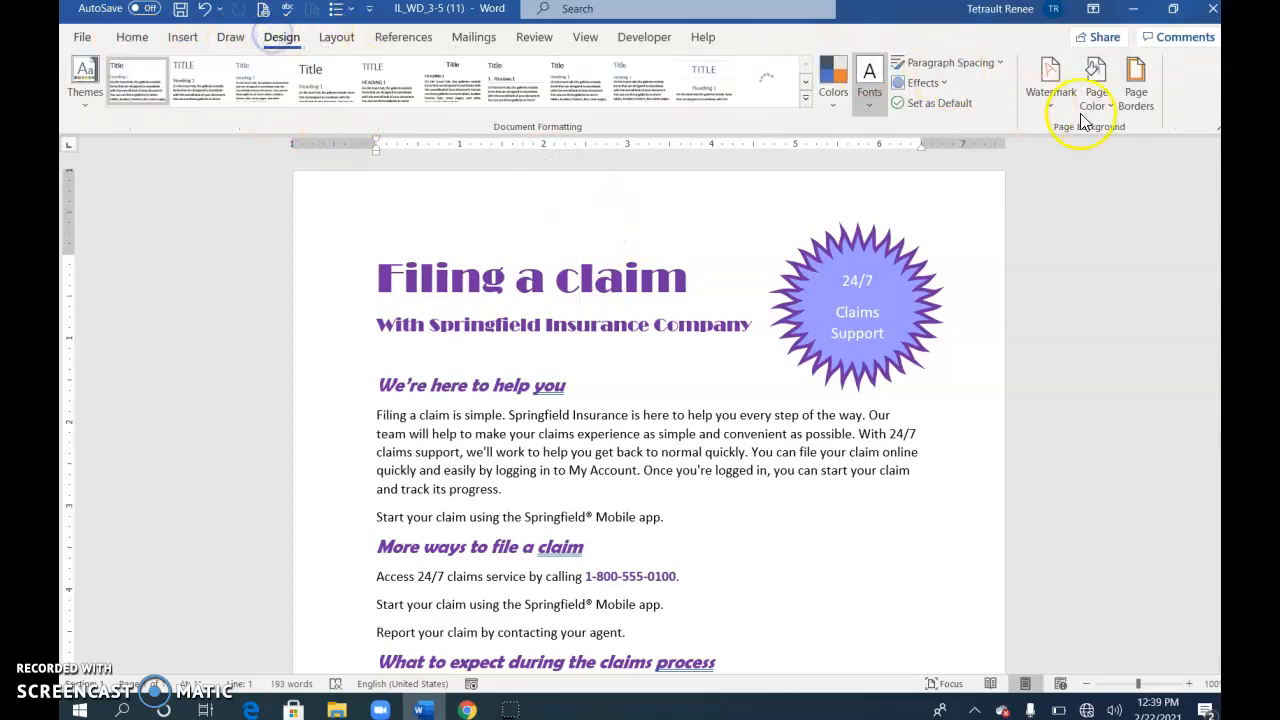